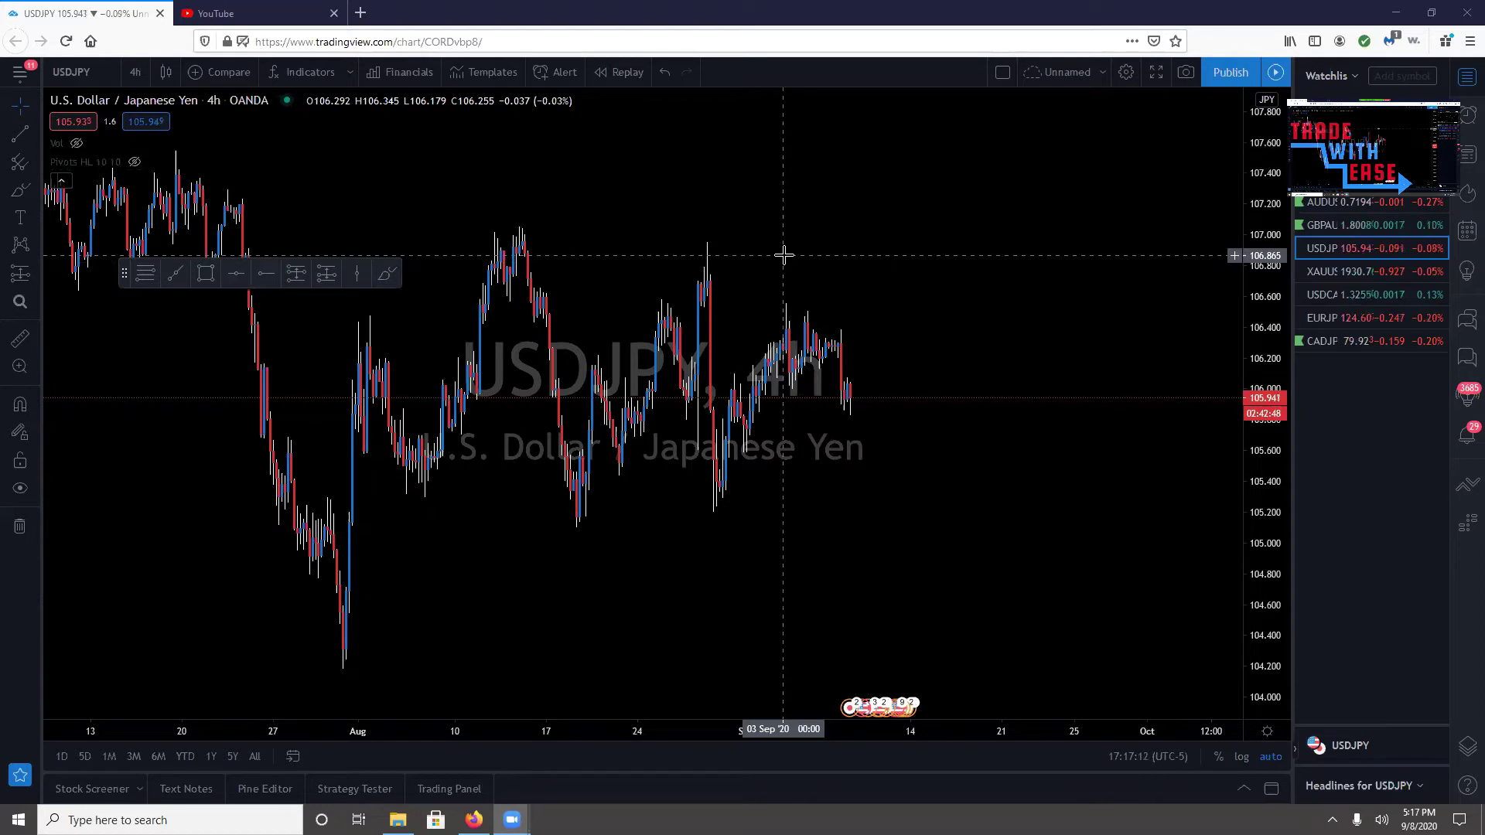
Step: Pan through earlier USDJPY candles, then start a new alert and open its condition list
{"action": "left_click_drag", "start_coordinate": [706, 275], "coordinate": [854, 252]}
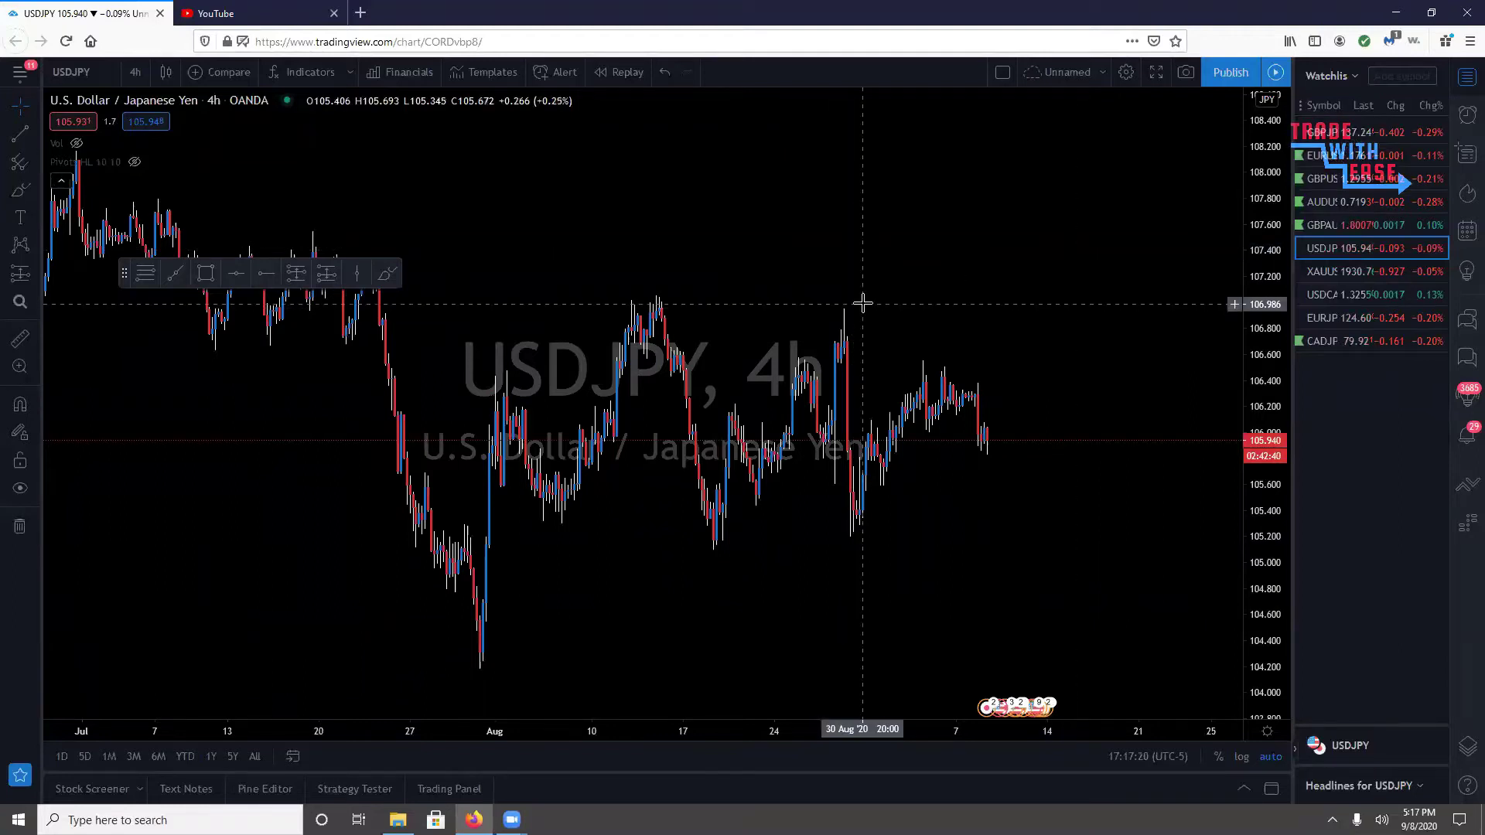
{"action": "scroll", "coordinate": [845, 304], "scroll_direction": "right", "scroll_amount": 2}
{"action": "scroll", "coordinate": [835, 265], "scroll_direction": "right", "scroll_amount": 2}
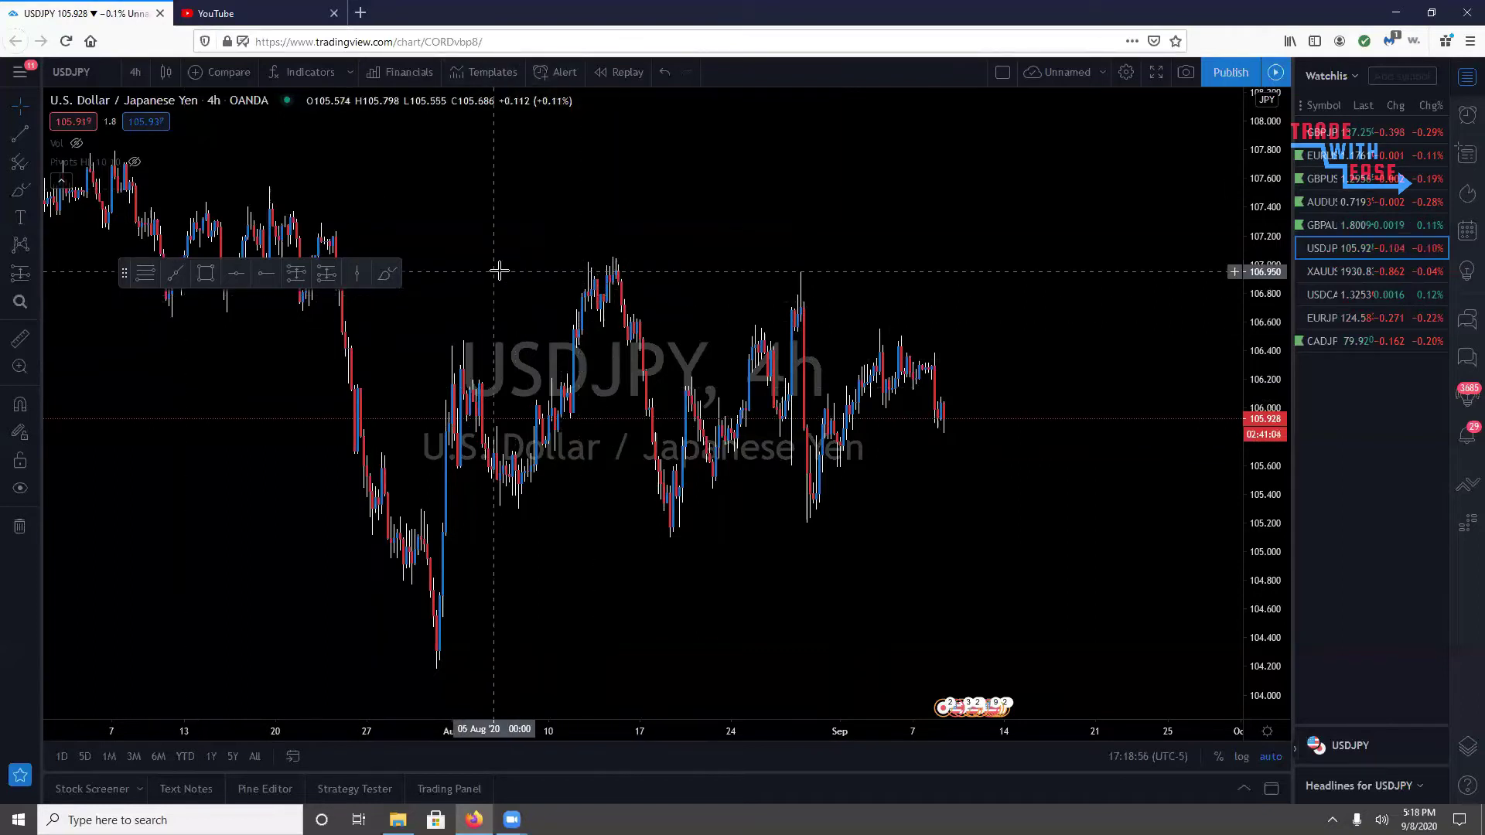
{"action": "left_click_drag", "start_coordinate": [629, 287], "coordinate": [750, 305]}
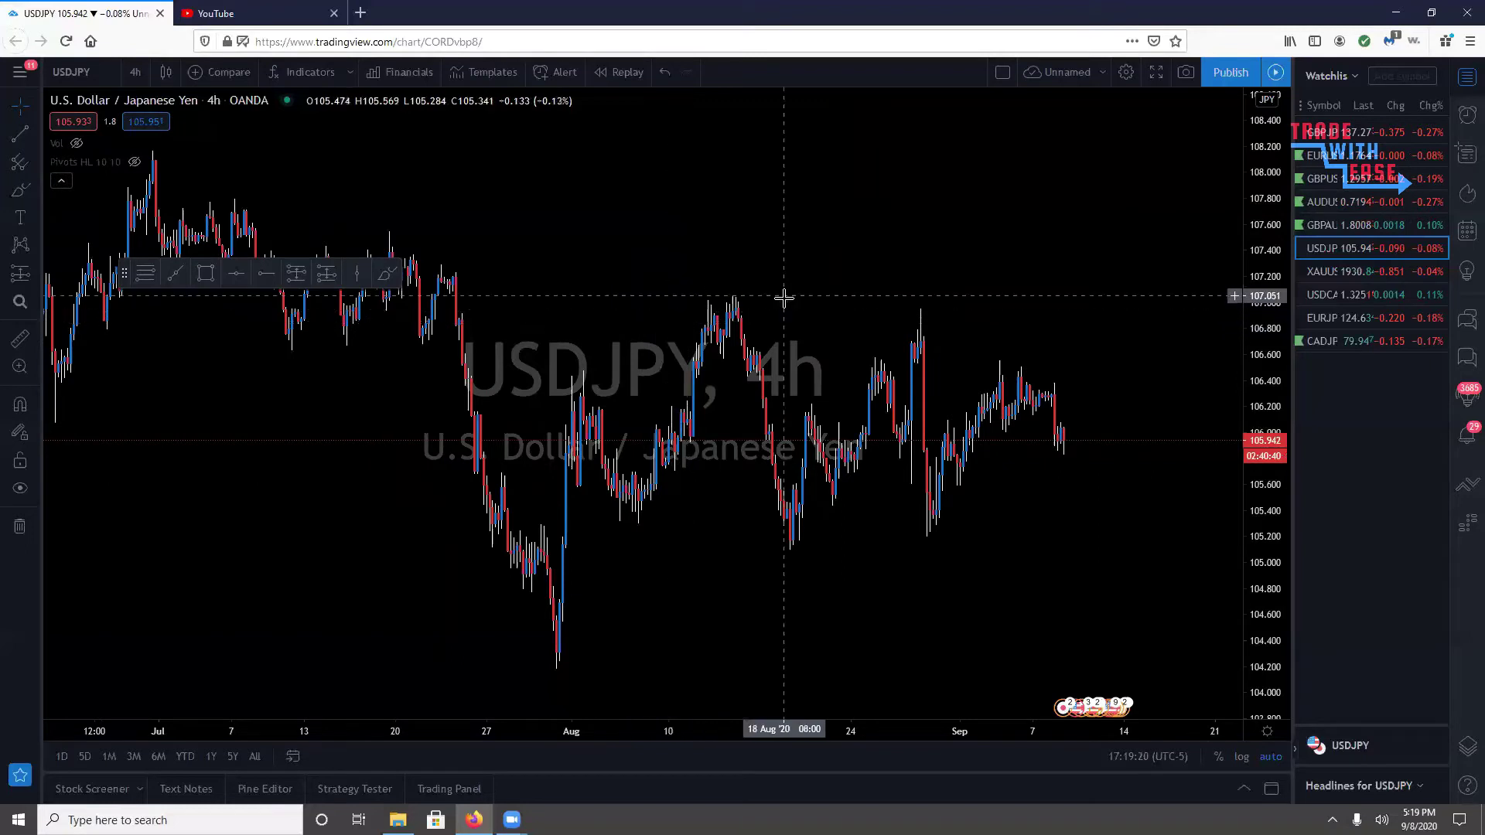
{"action": "left_click_drag", "start_coordinate": [789, 294], "coordinate": [620, 304]}
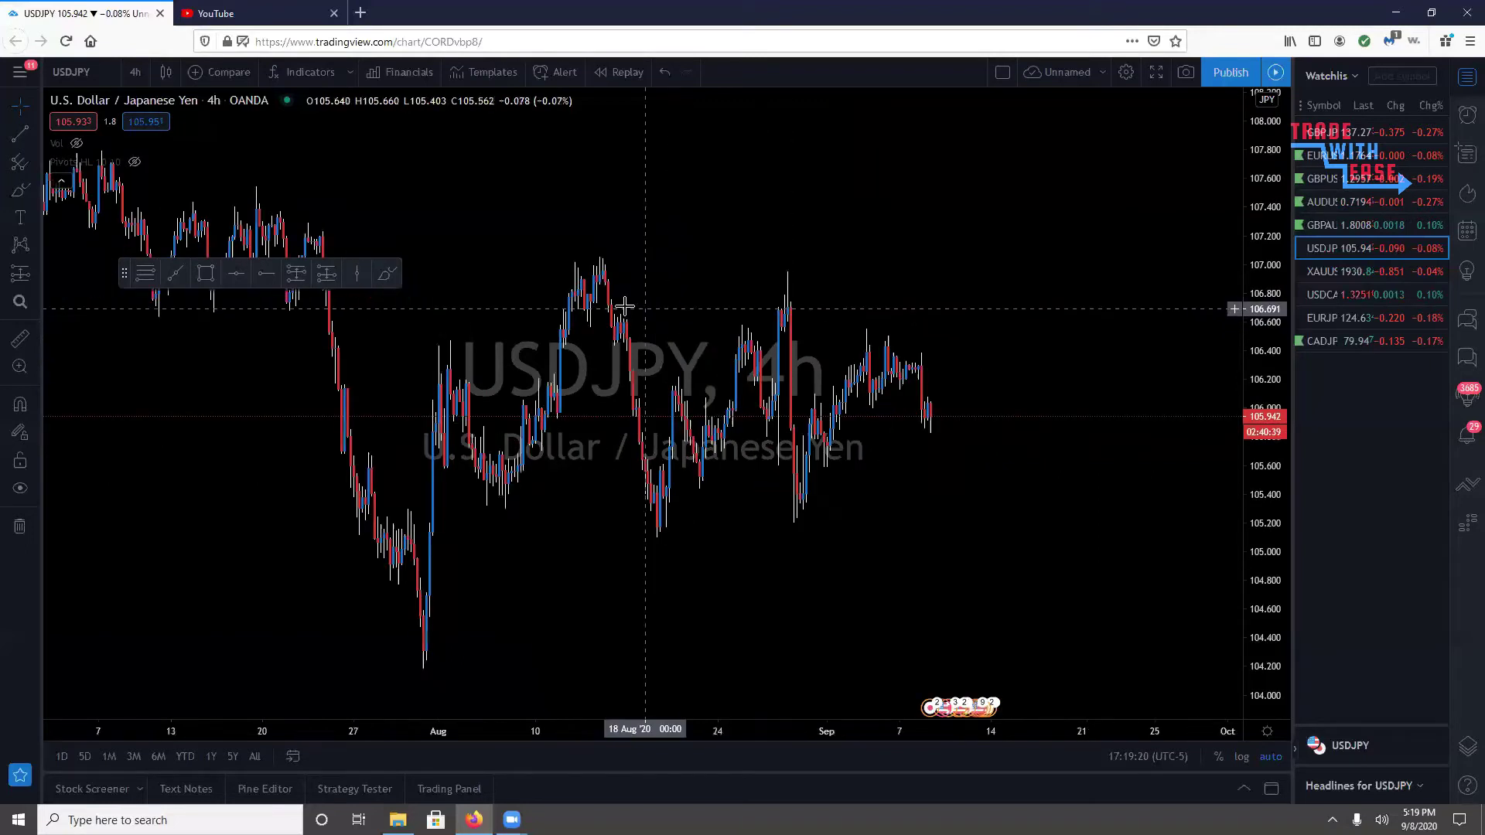
{"action": "left_click", "coordinate": [548, 76]}
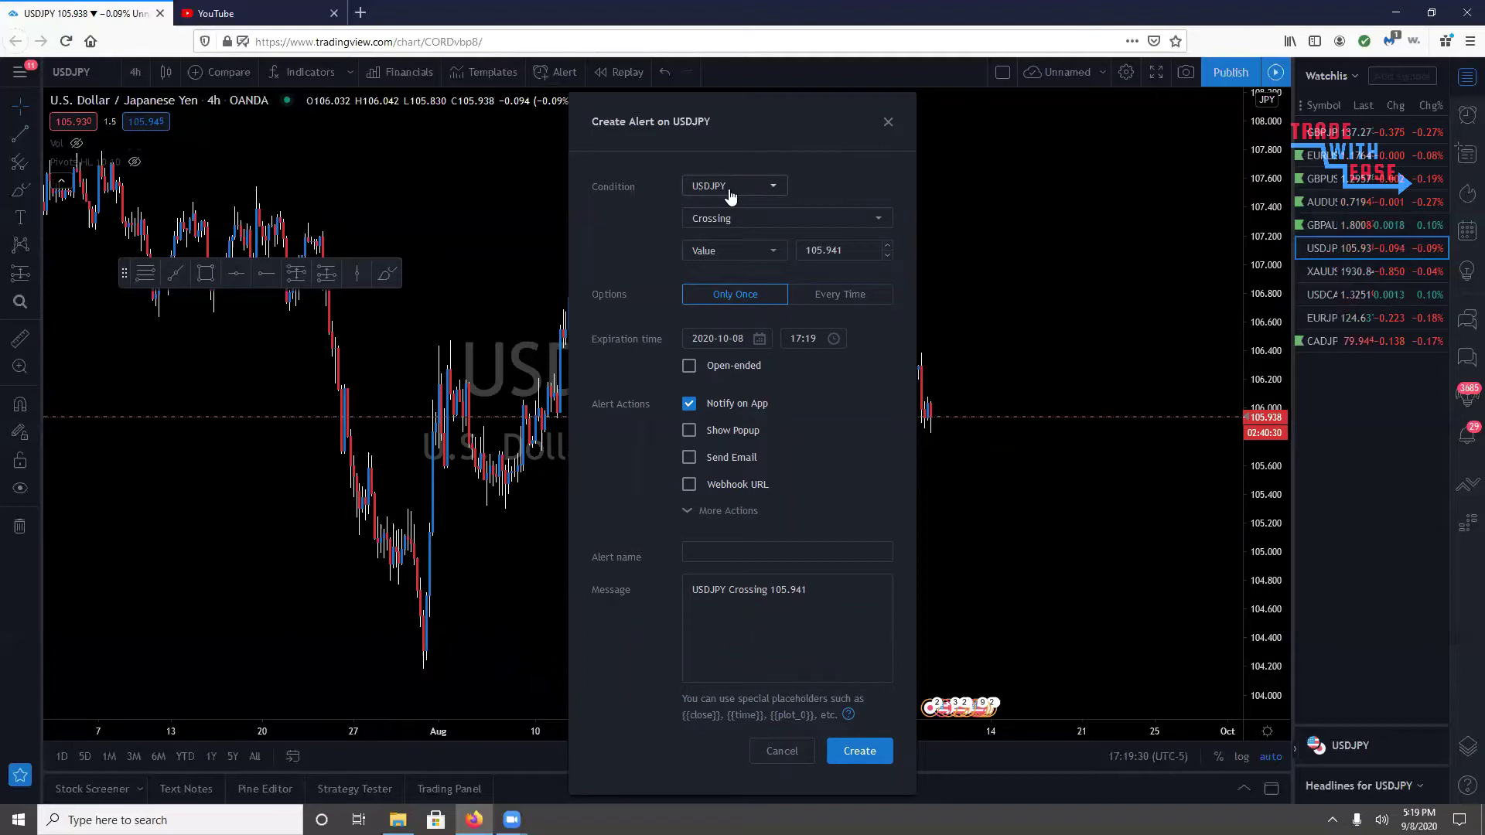
{"action": "left_click", "coordinate": [695, 222]}
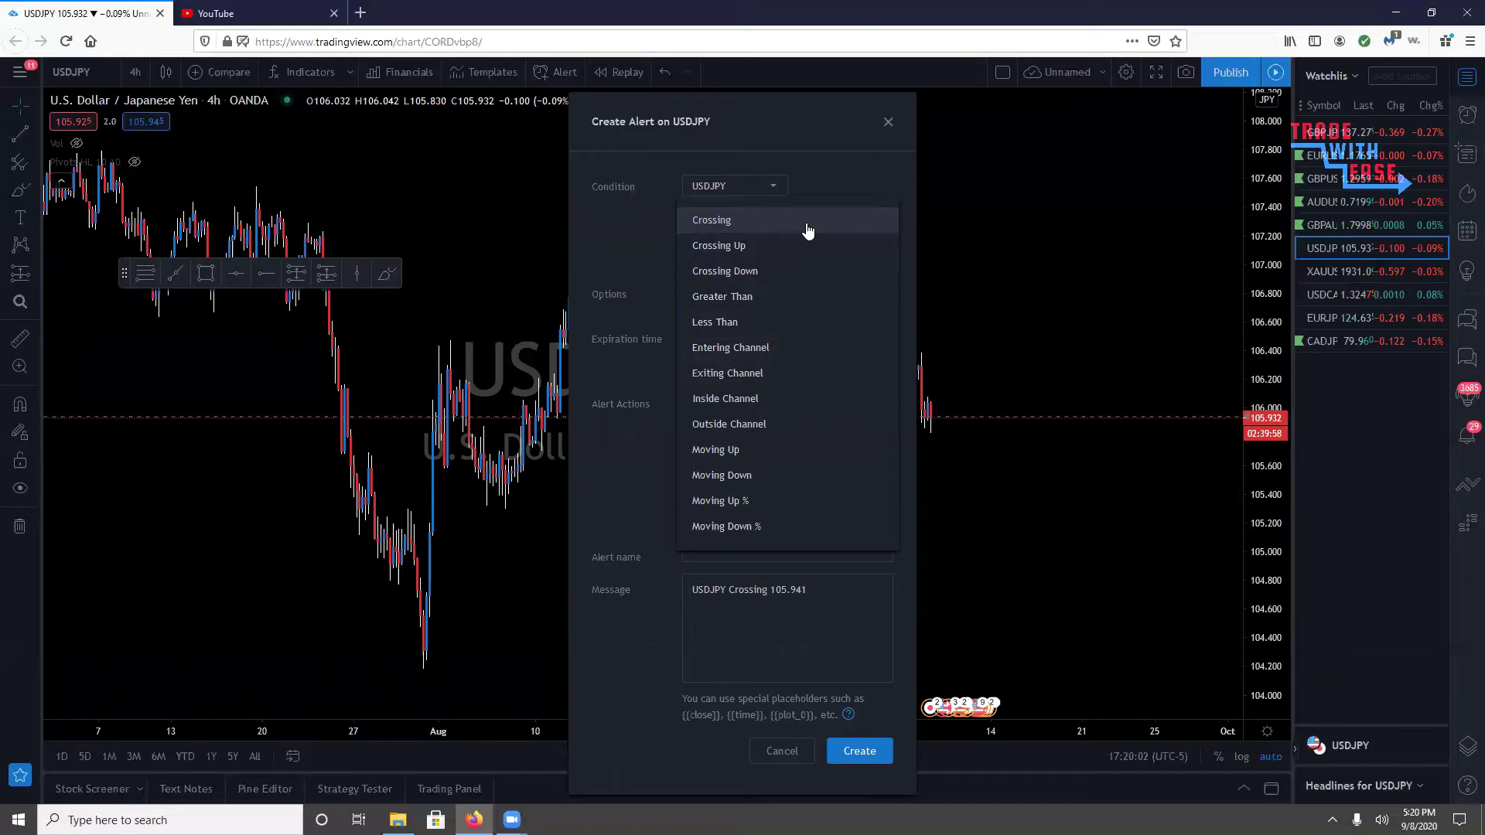
Step: Keep Crossing as the condition and switch the crossed target to Volume (Vol)
{"action": "left_click", "coordinate": [751, 221]}
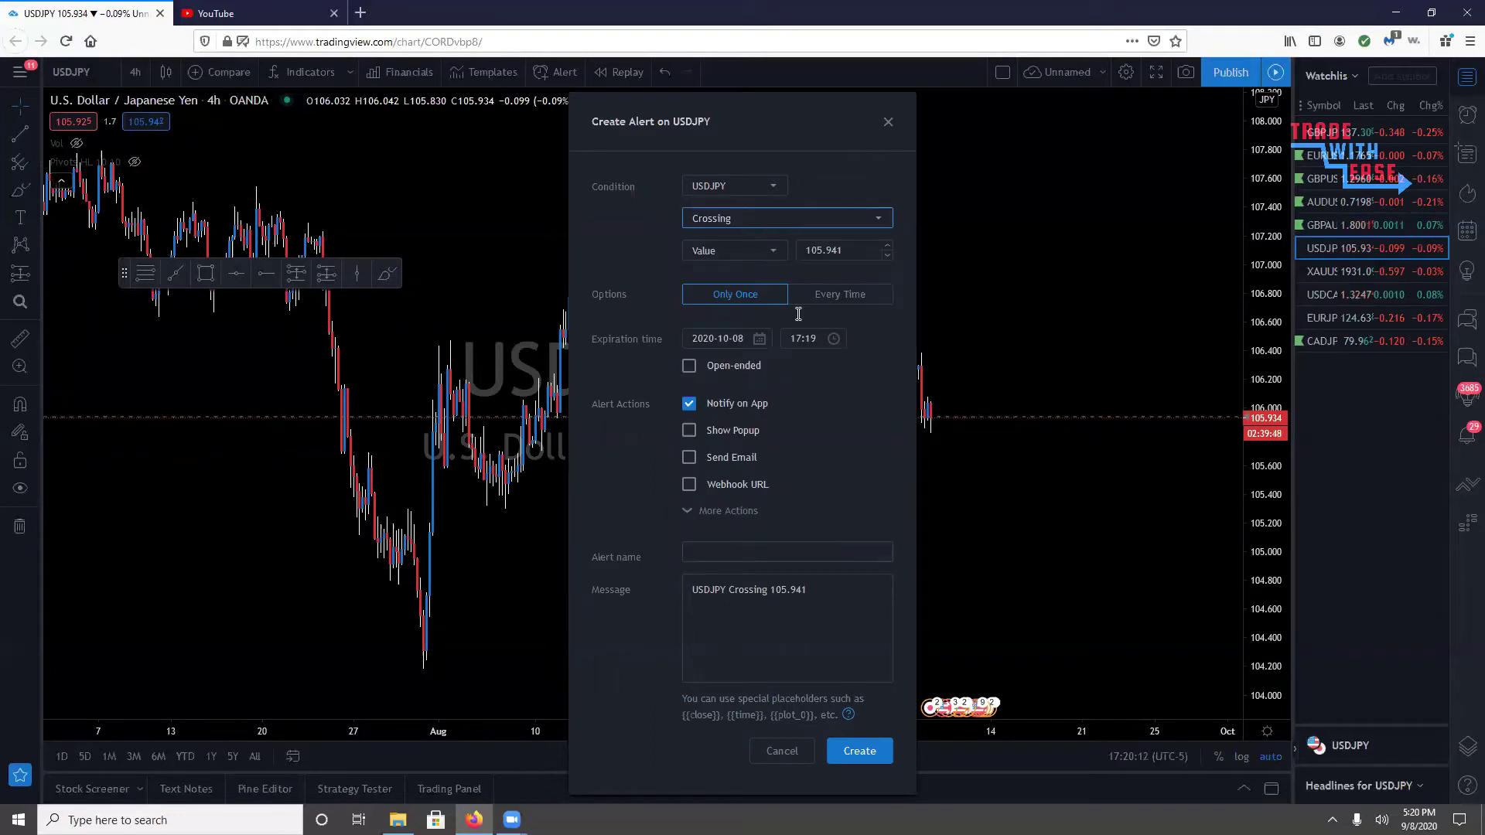
{"action": "left_click", "coordinate": [670, 249]}
{"action": "left_click", "coordinate": [742, 255]}
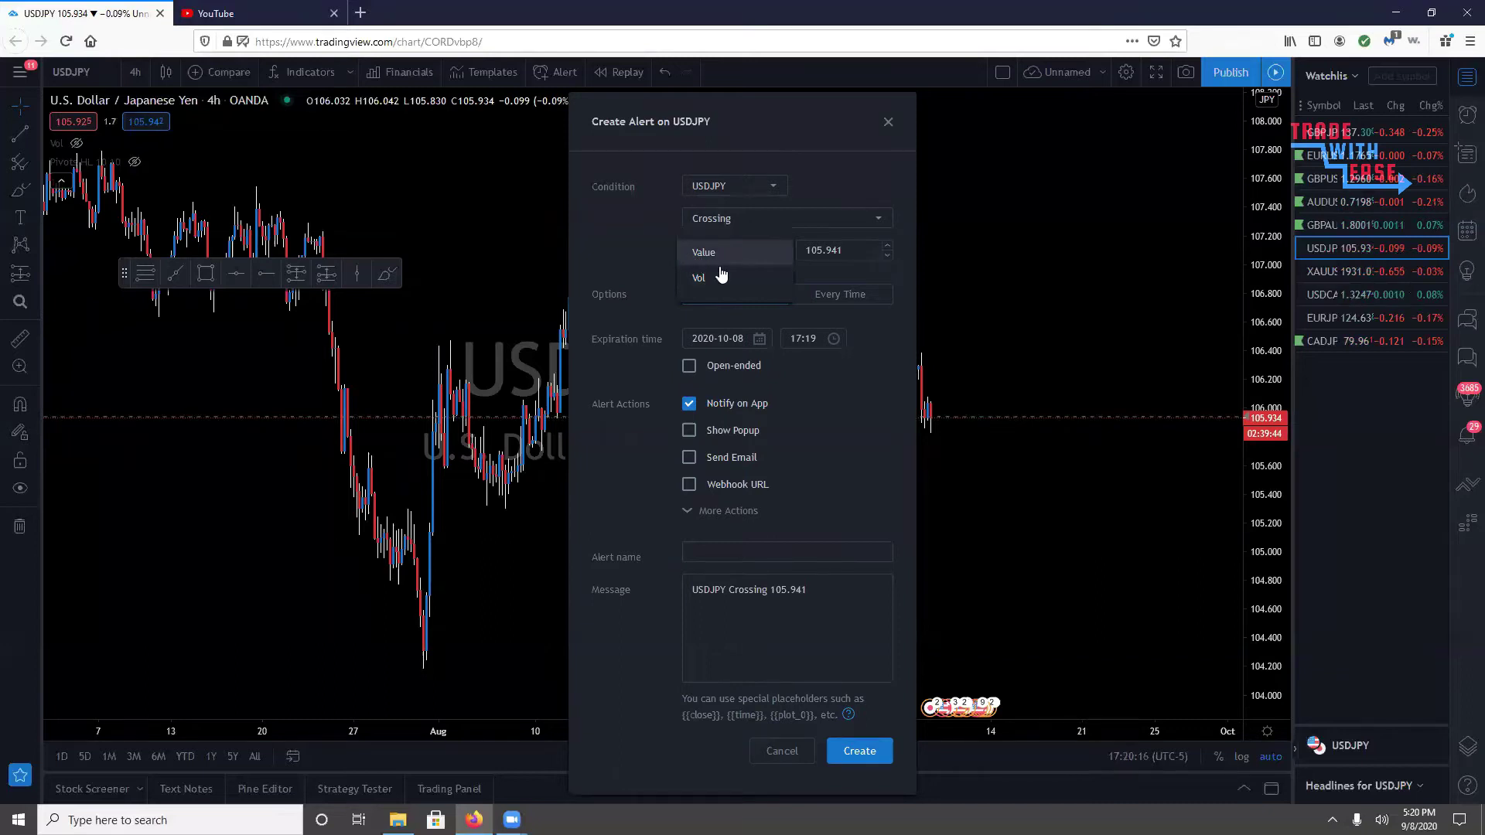
{"action": "left_click", "coordinate": [726, 277]}
{"action": "left_click", "coordinate": [733, 233]}
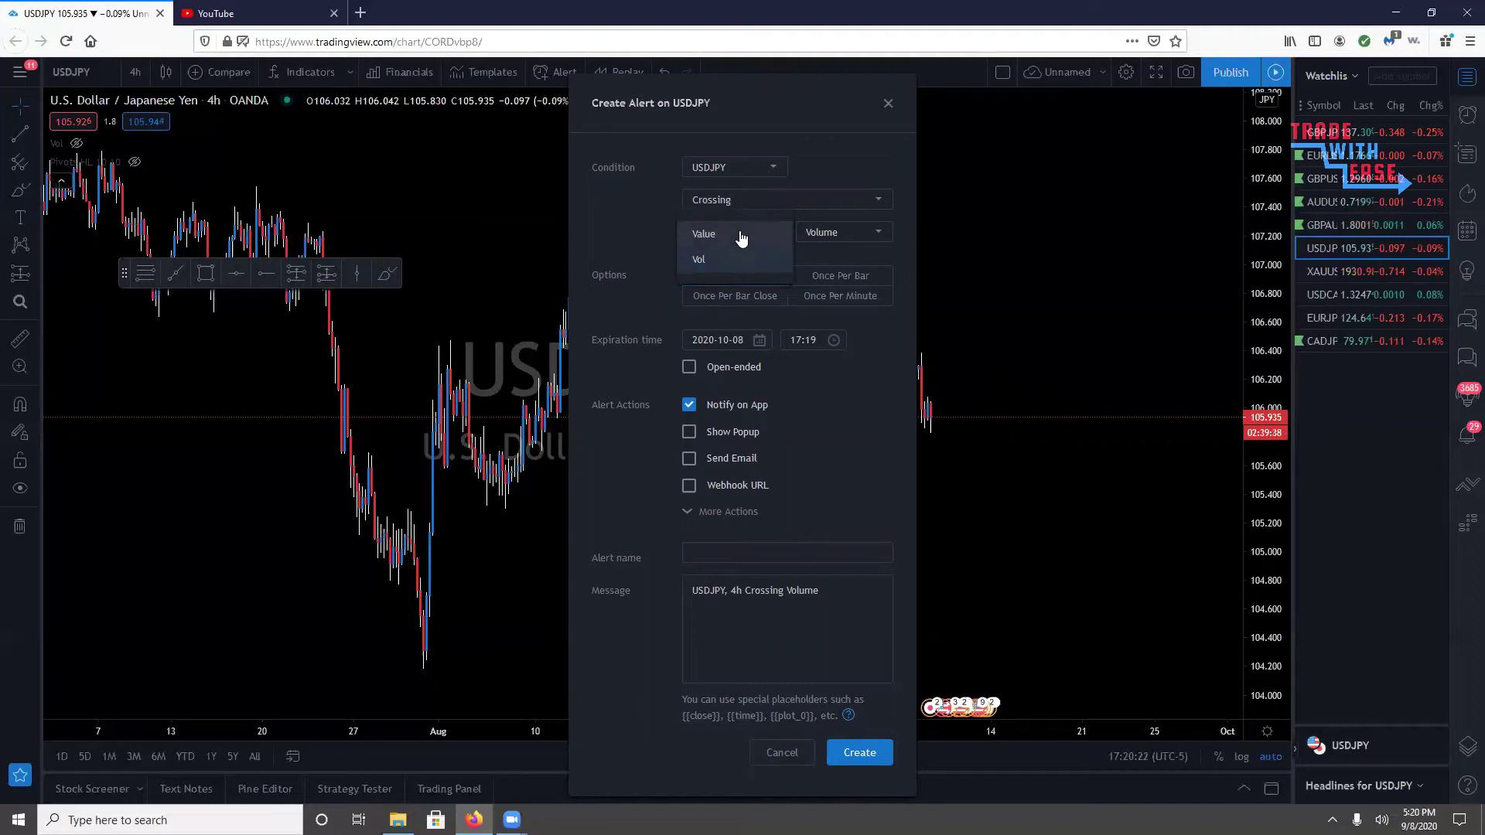
Step: Switch the crossed target back to Value 105.941 and select its price field
{"action": "left_click", "coordinate": [739, 235]}
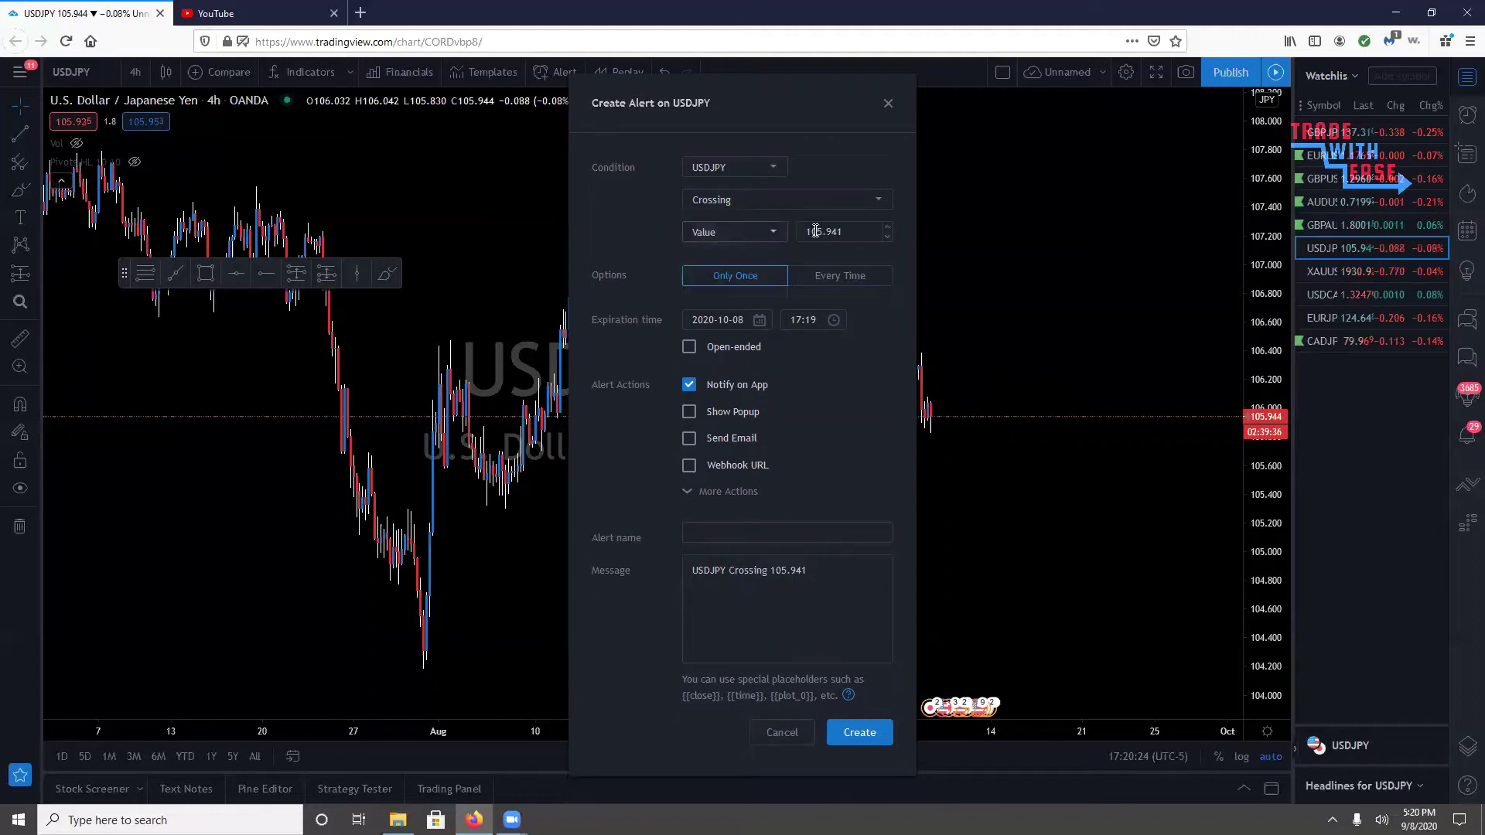
{"action": "left_click", "coordinate": [765, 226]}
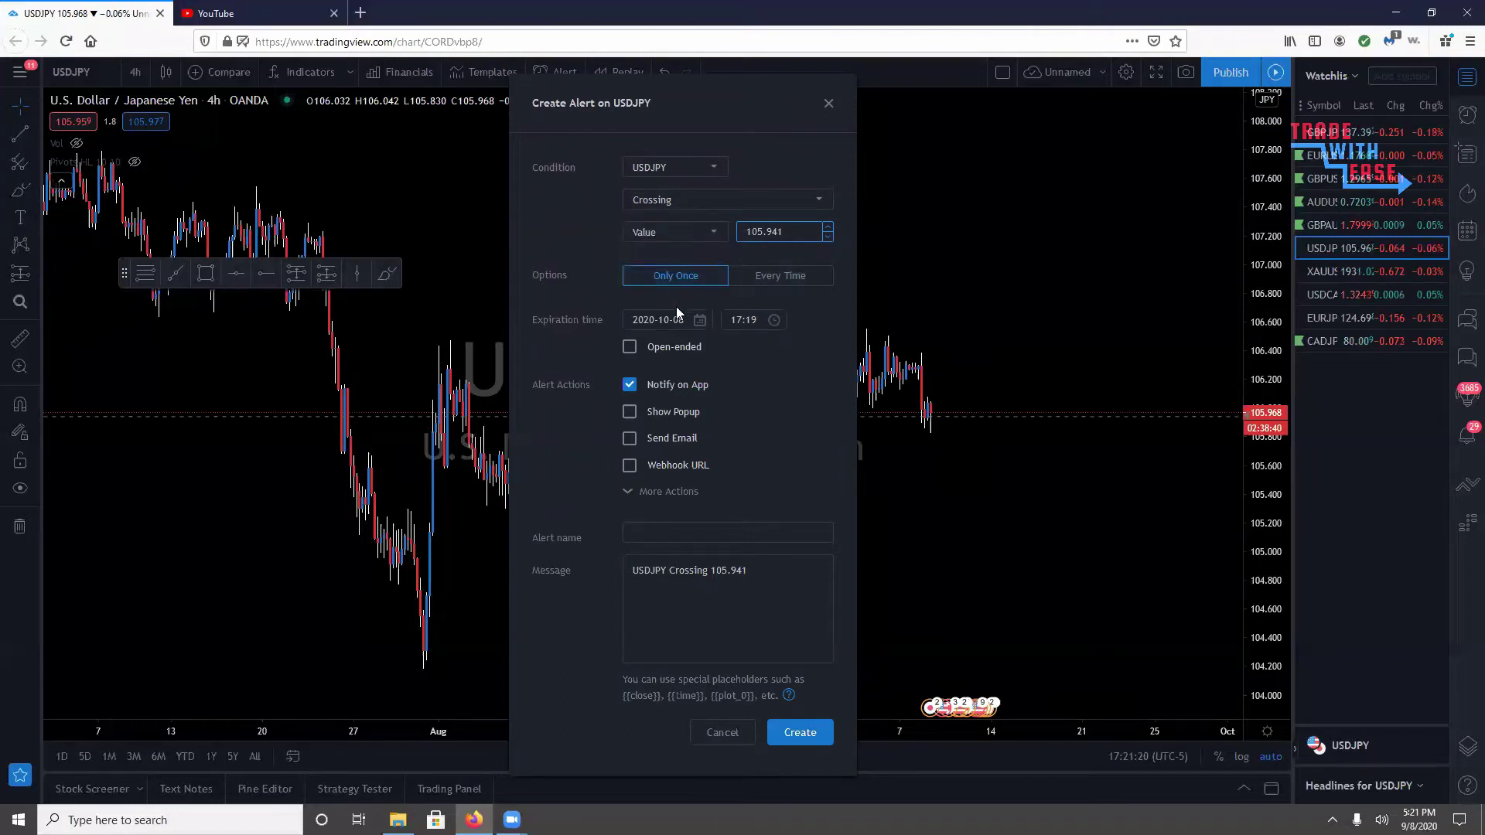
Step: Change the expiration date in the calendar from 2020-10-08 to 2020-09-12
{"action": "left_click", "coordinate": [699, 326]}
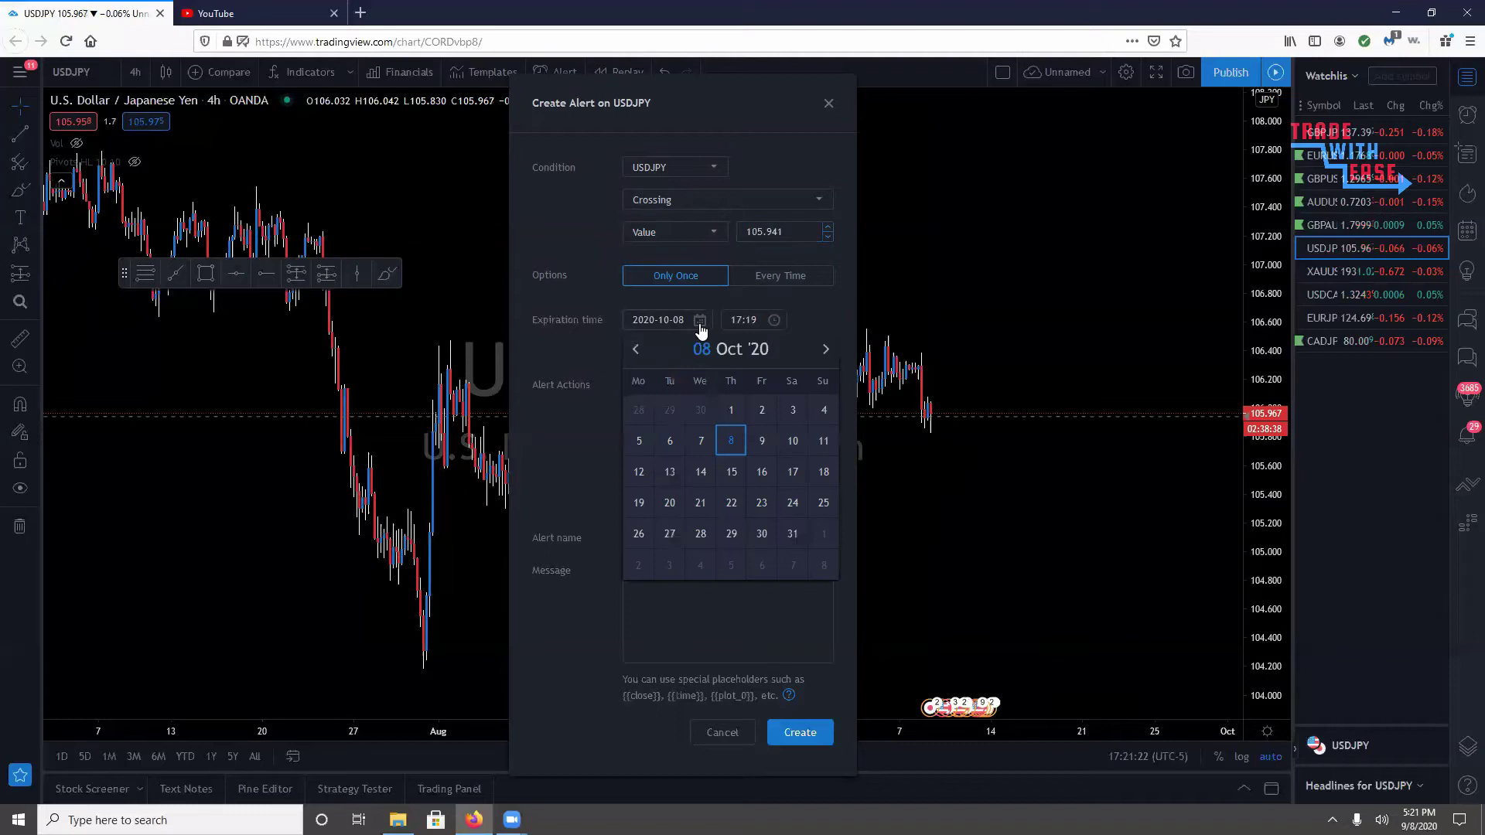
{"action": "left_click", "coordinate": [700, 324]}
{"action": "left_click", "coordinate": [700, 323]}
{"action": "left_click", "coordinate": [700, 324]}
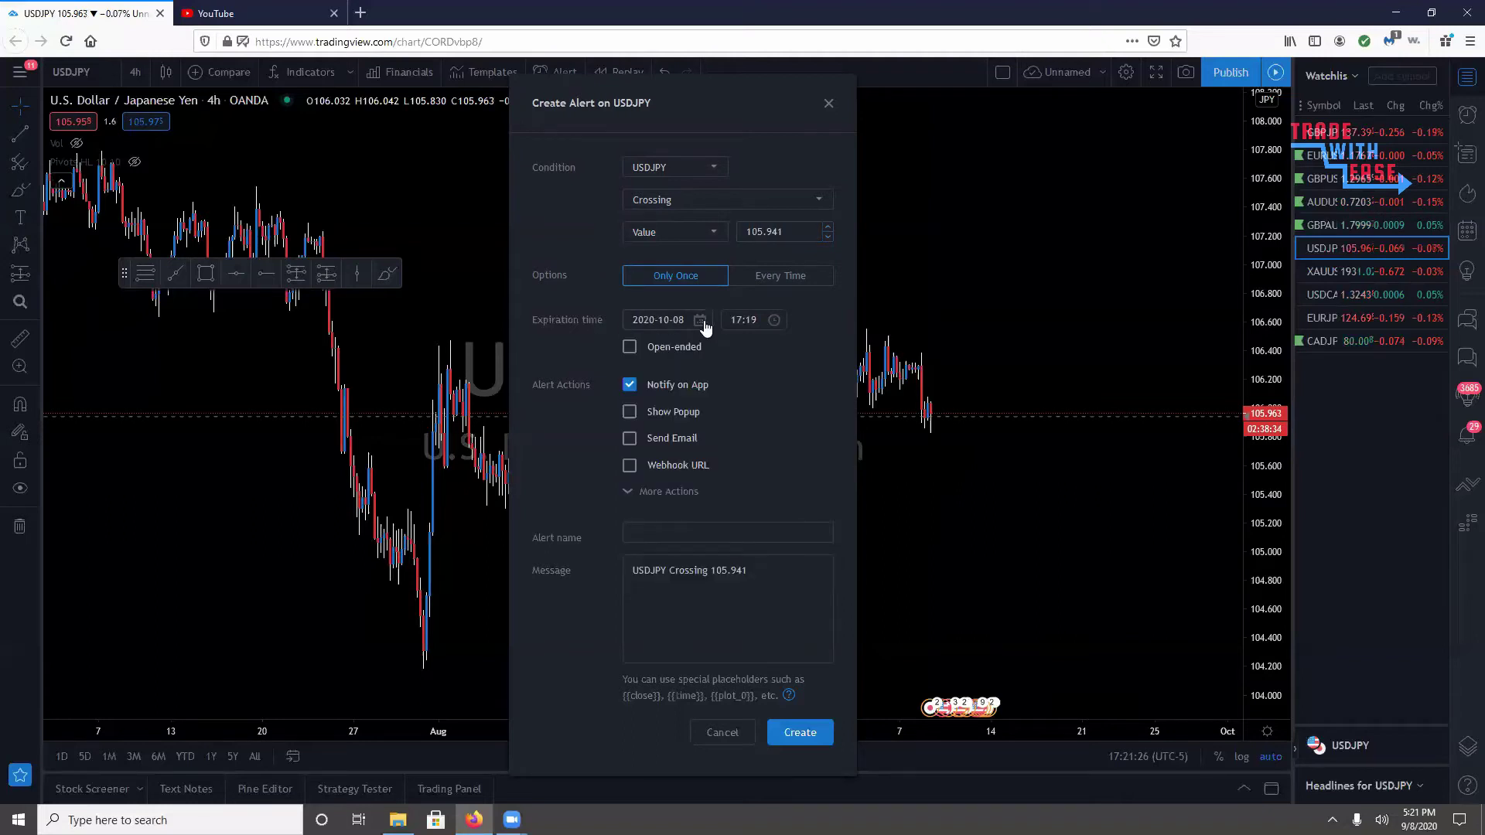
{"action": "left_click", "coordinate": [702, 325]}
{"action": "left_click", "coordinate": [636, 354]}
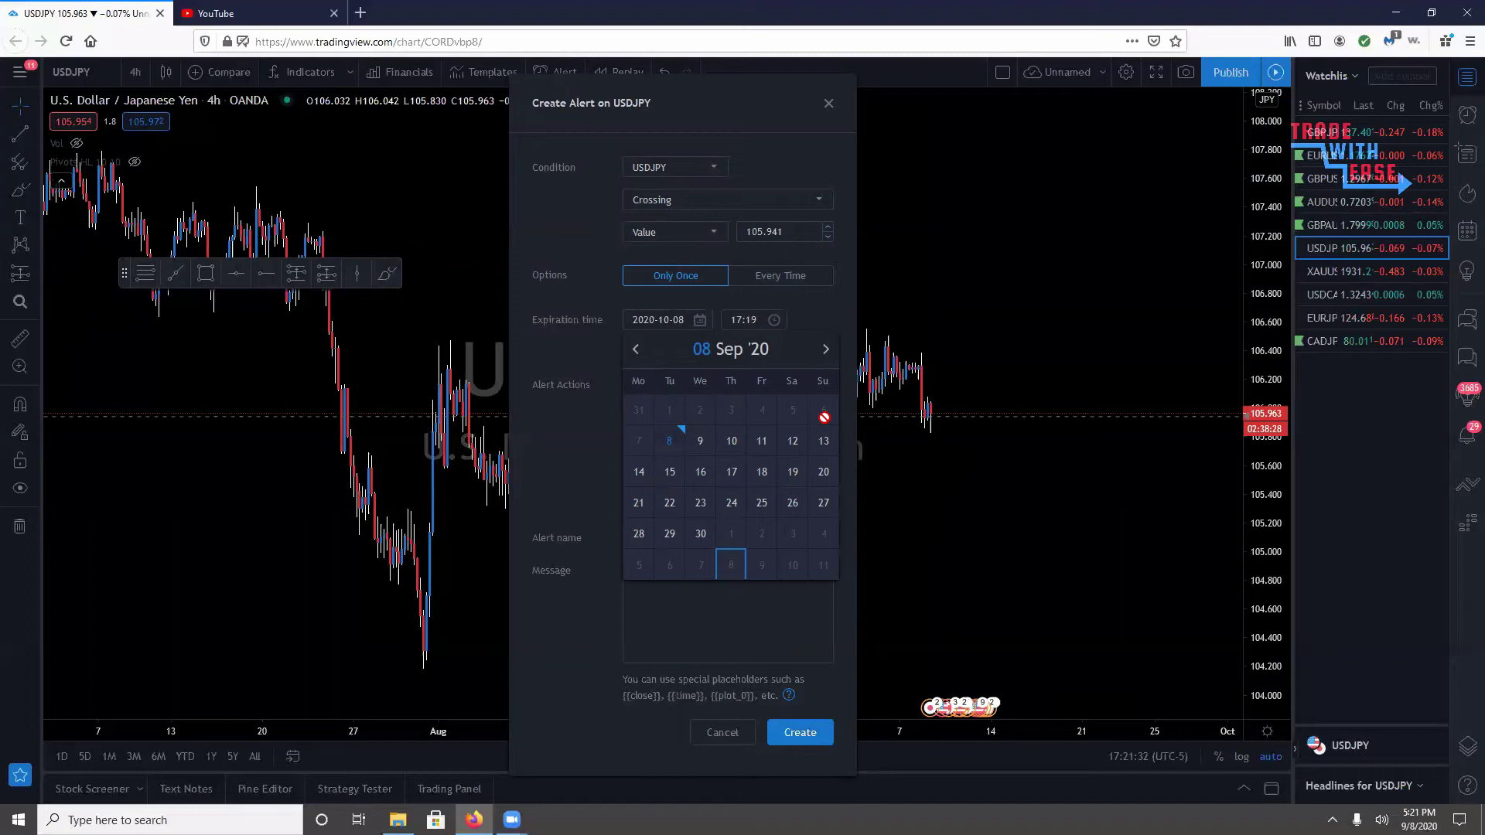
{"action": "left_click", "coordinate": [764, 441]}
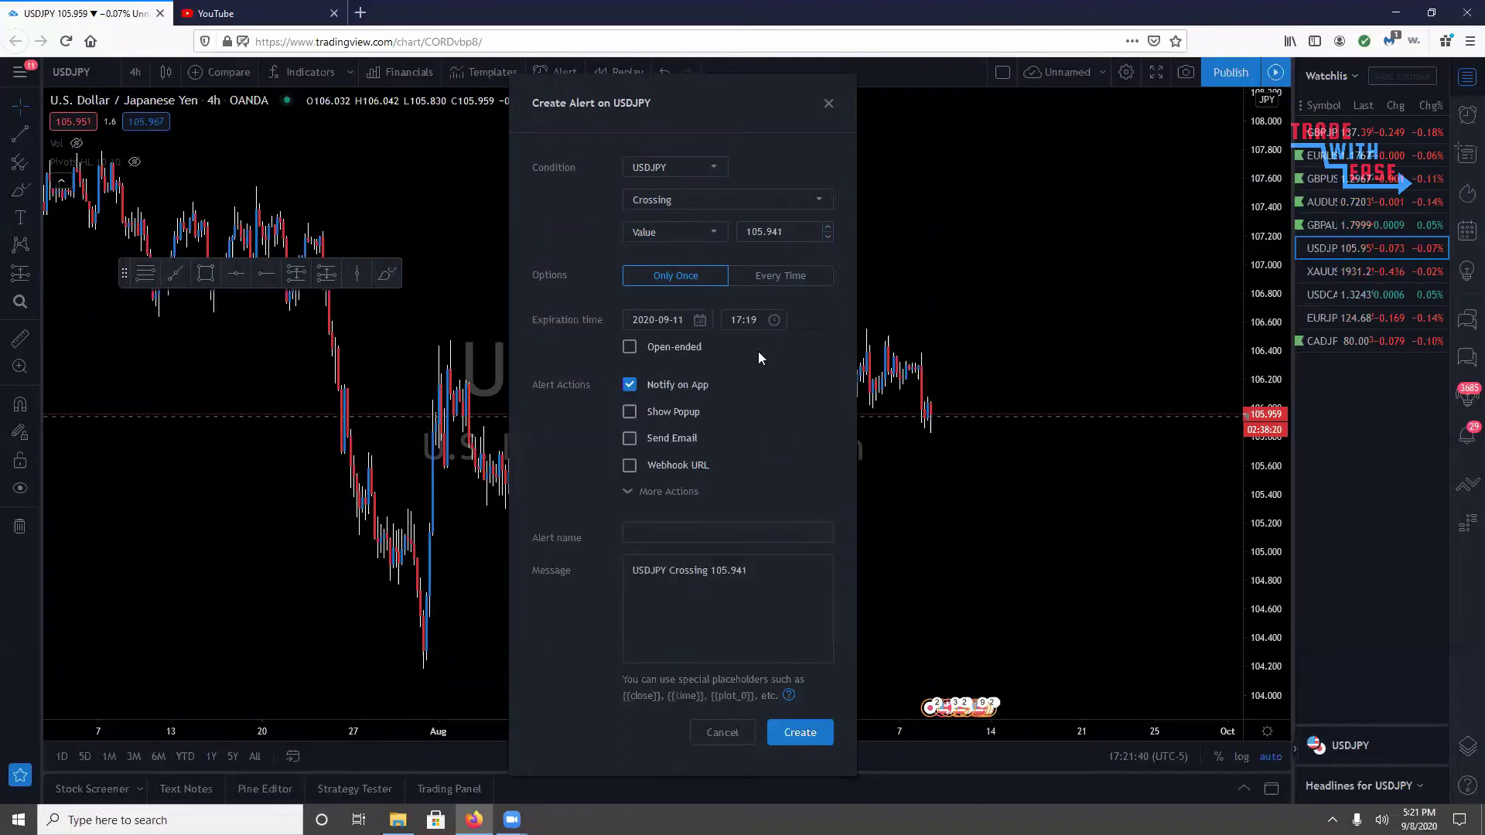
{"action": "left_click", "coordinate": [699, 320]}
{"action": "left_click", "coordinate": [792, 441]}
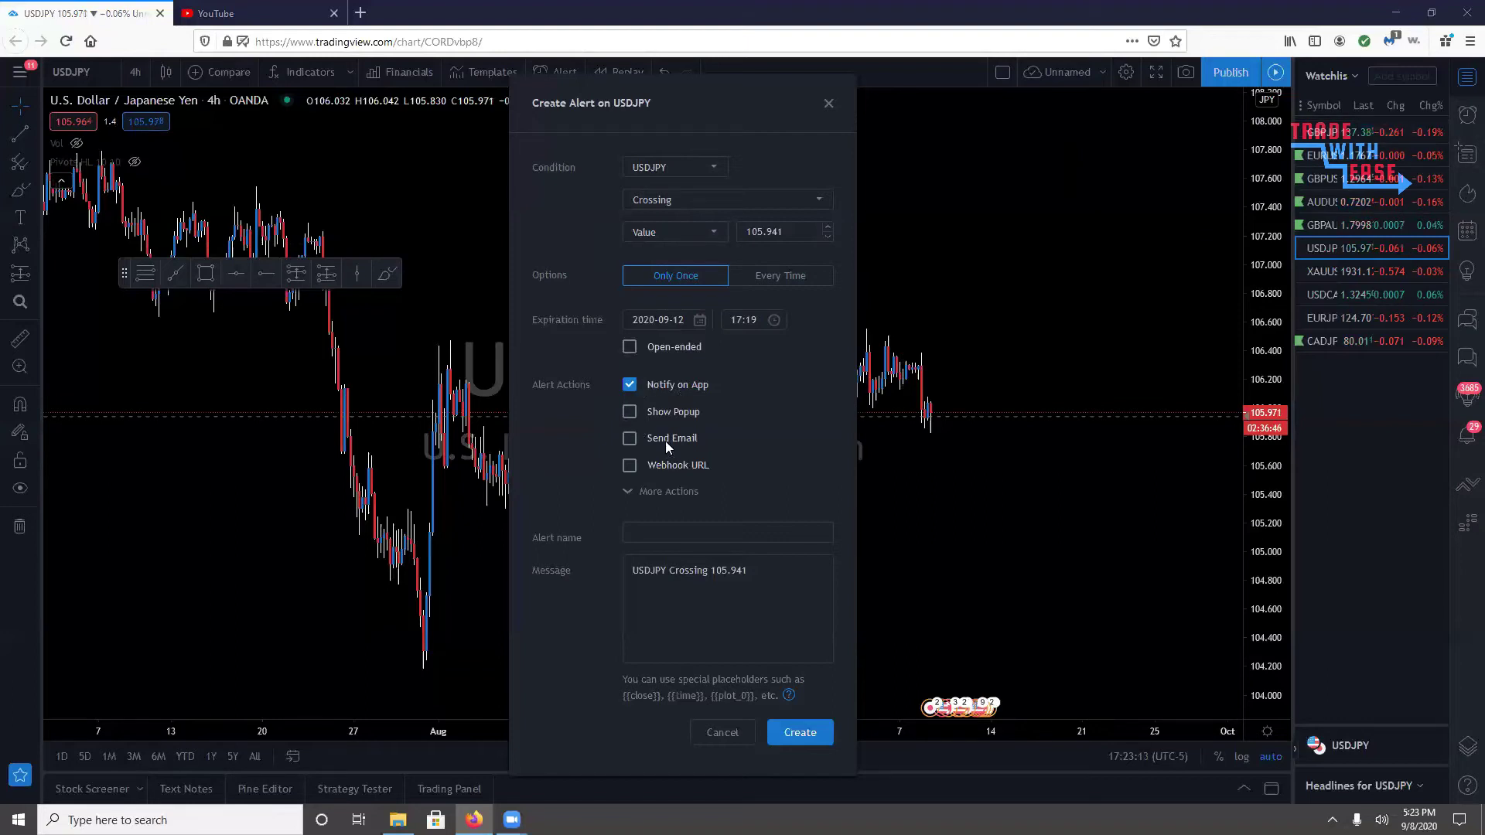
Step: Expand More Actions so Send Email-to-SMS is available alongside Notify on App
{"action": "left_click", "coordinate": [663, 493]}
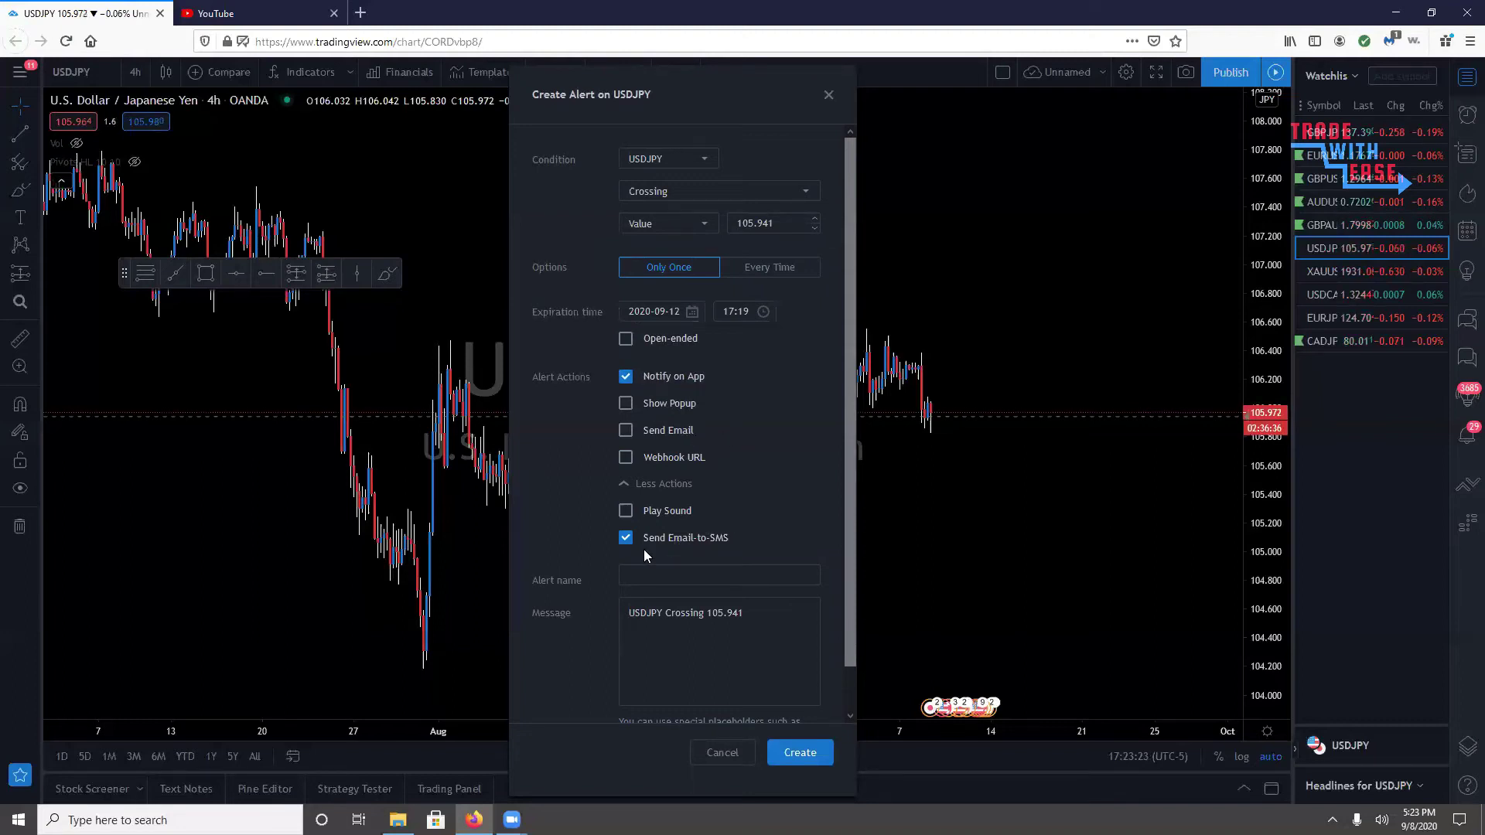
{"action": "scroll", "coordinate": [647, 542], "scroll_direction": "down", "scroll_amount": 1}
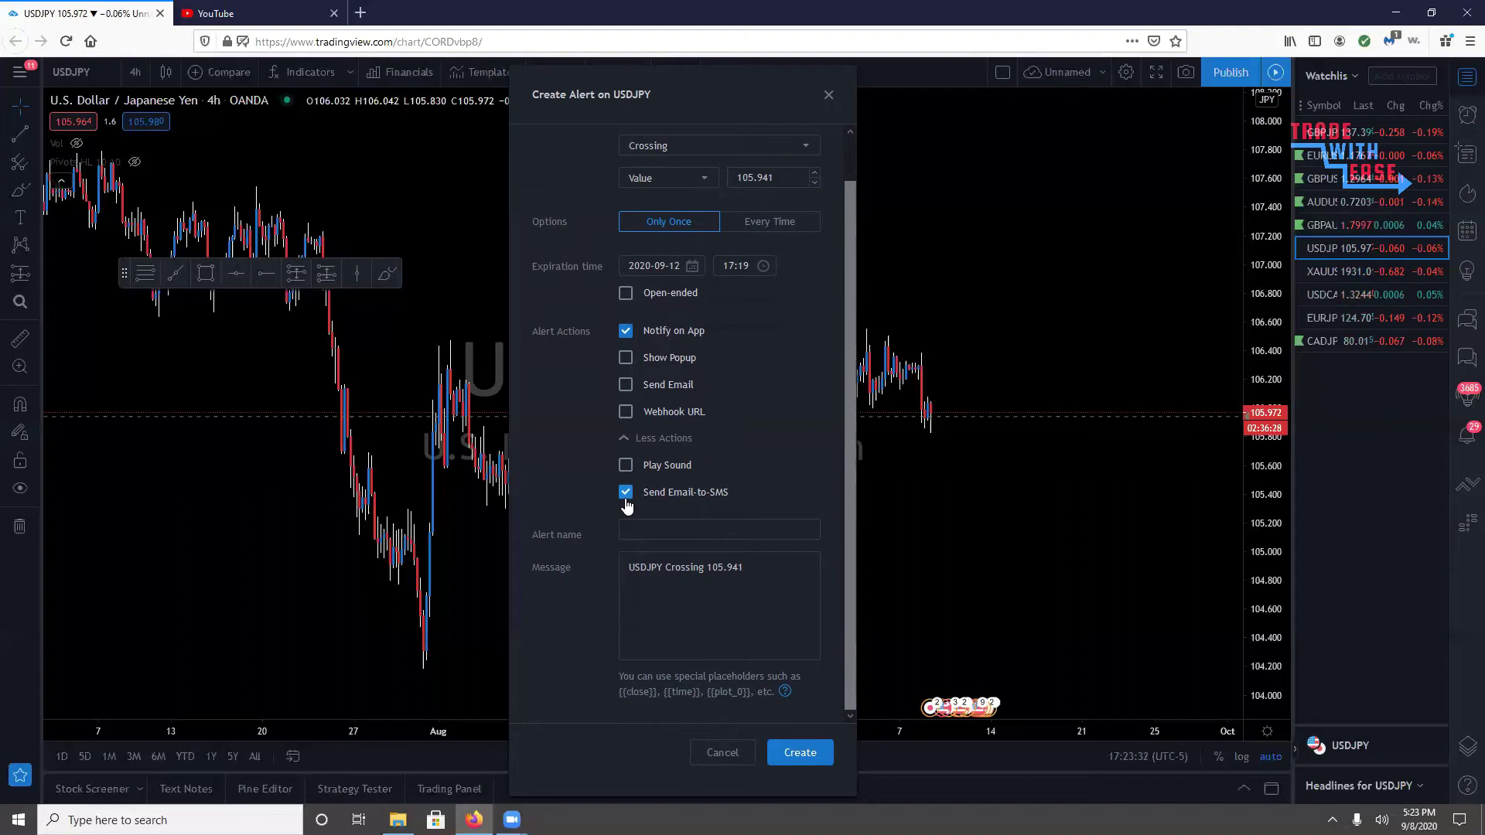
{"action": "left_click", "coordinate": [770, 582]}
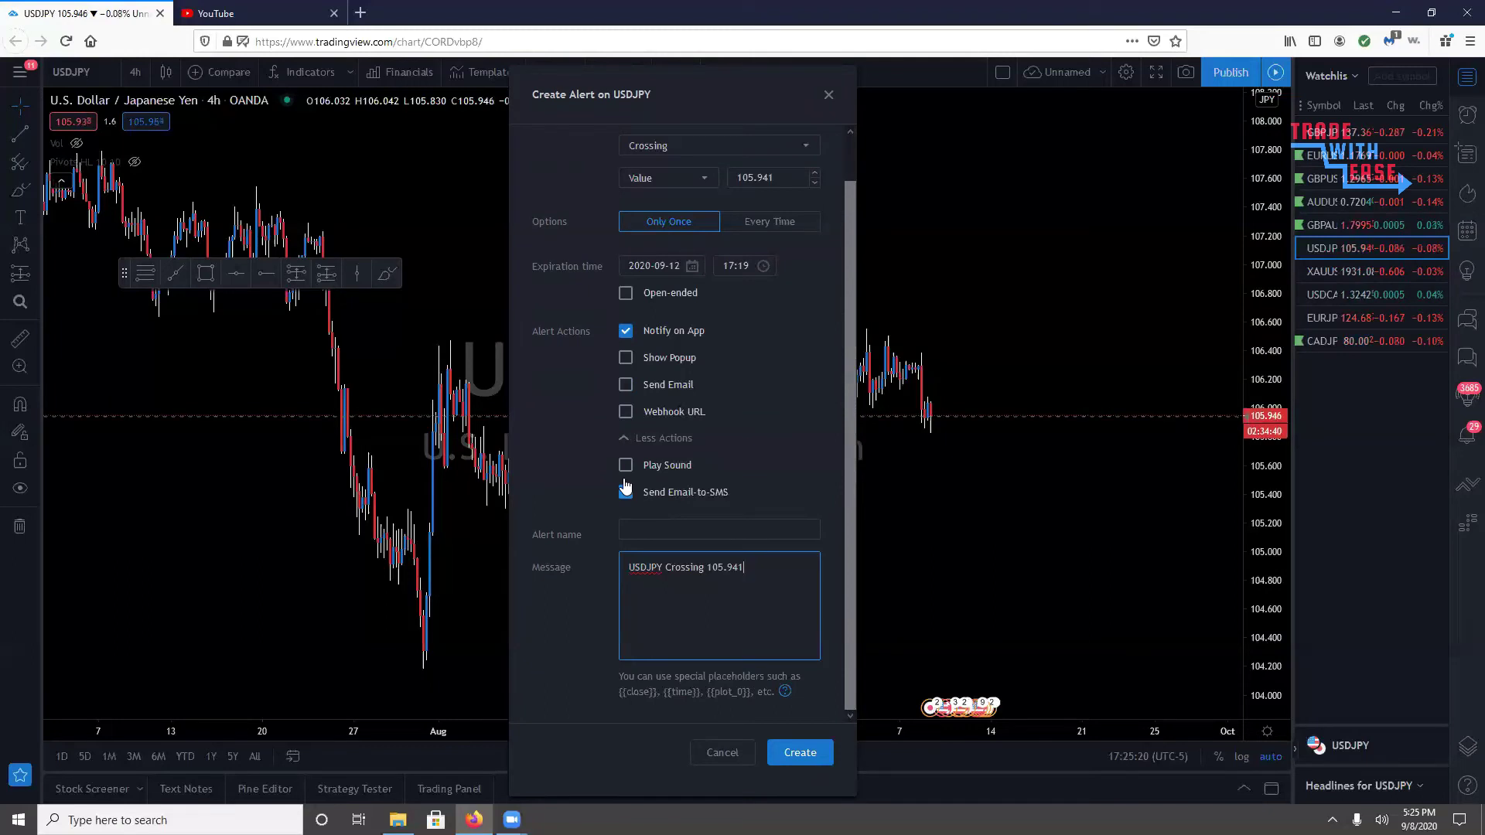
{"action": "left_click_drag", "start_coordinate": [662, 570], "coordinate": [705, 570]}
{"action": "left_click", "coordinate": [684, 582]}
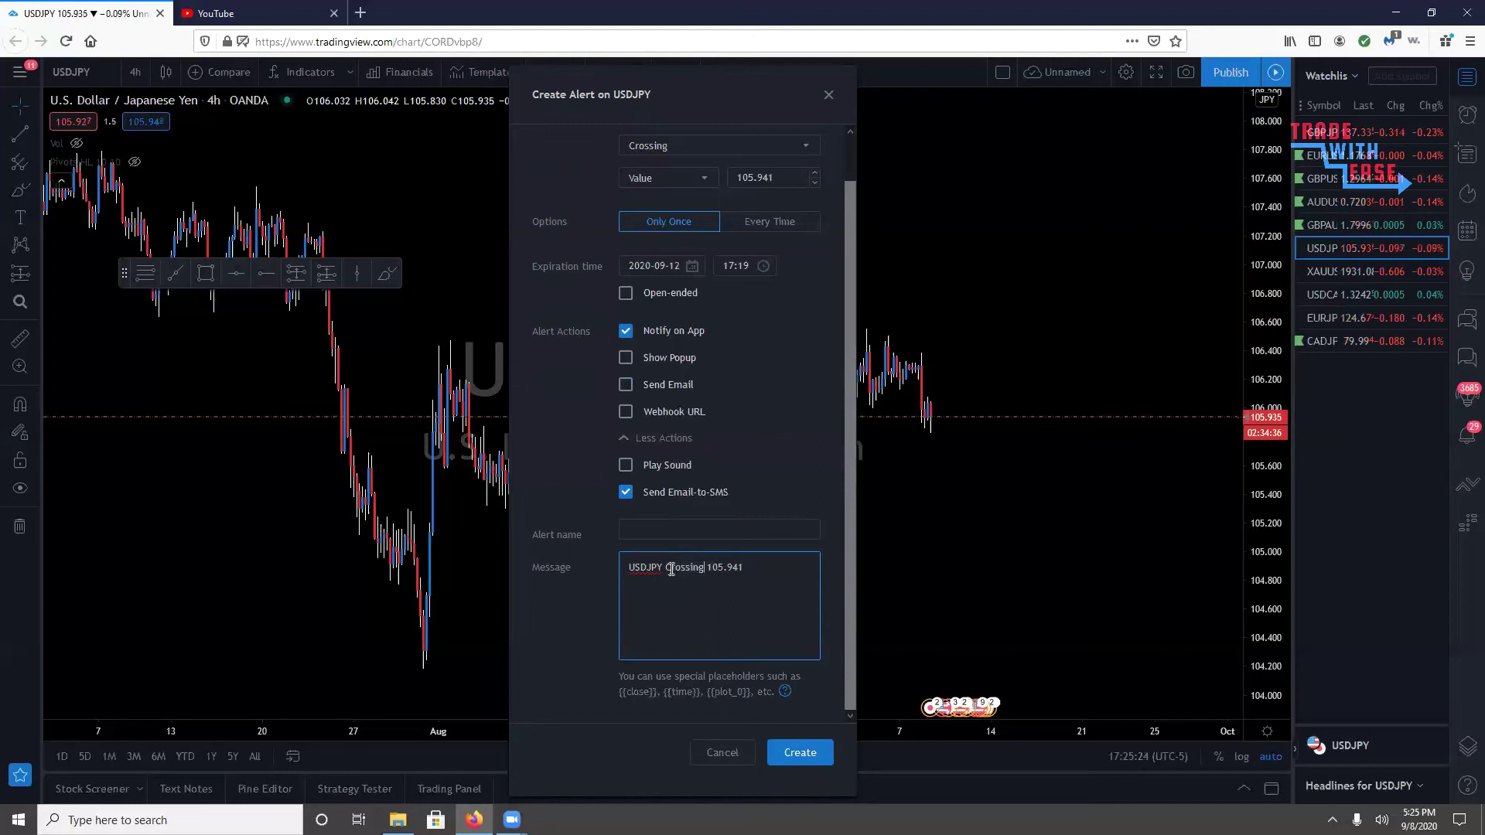
{"action": "left_click", "coordinate": [682, 148]}
{"action": "left_click", "coordinate": [657, 172]}
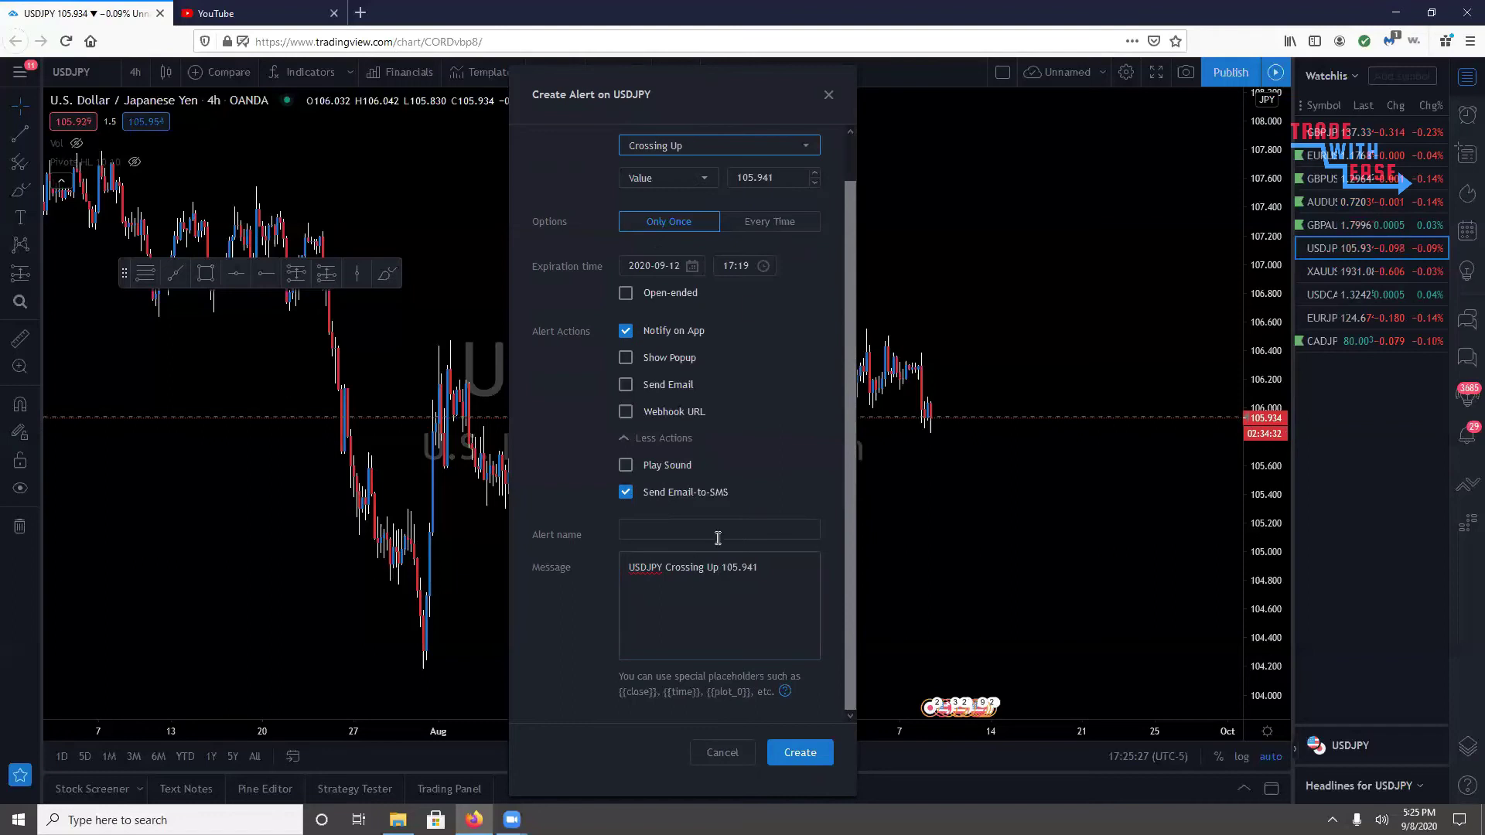
{"action": "left_click", "coordinate": [686, 151]}
{"action": "left_click", "coordinate": [681, 151]}
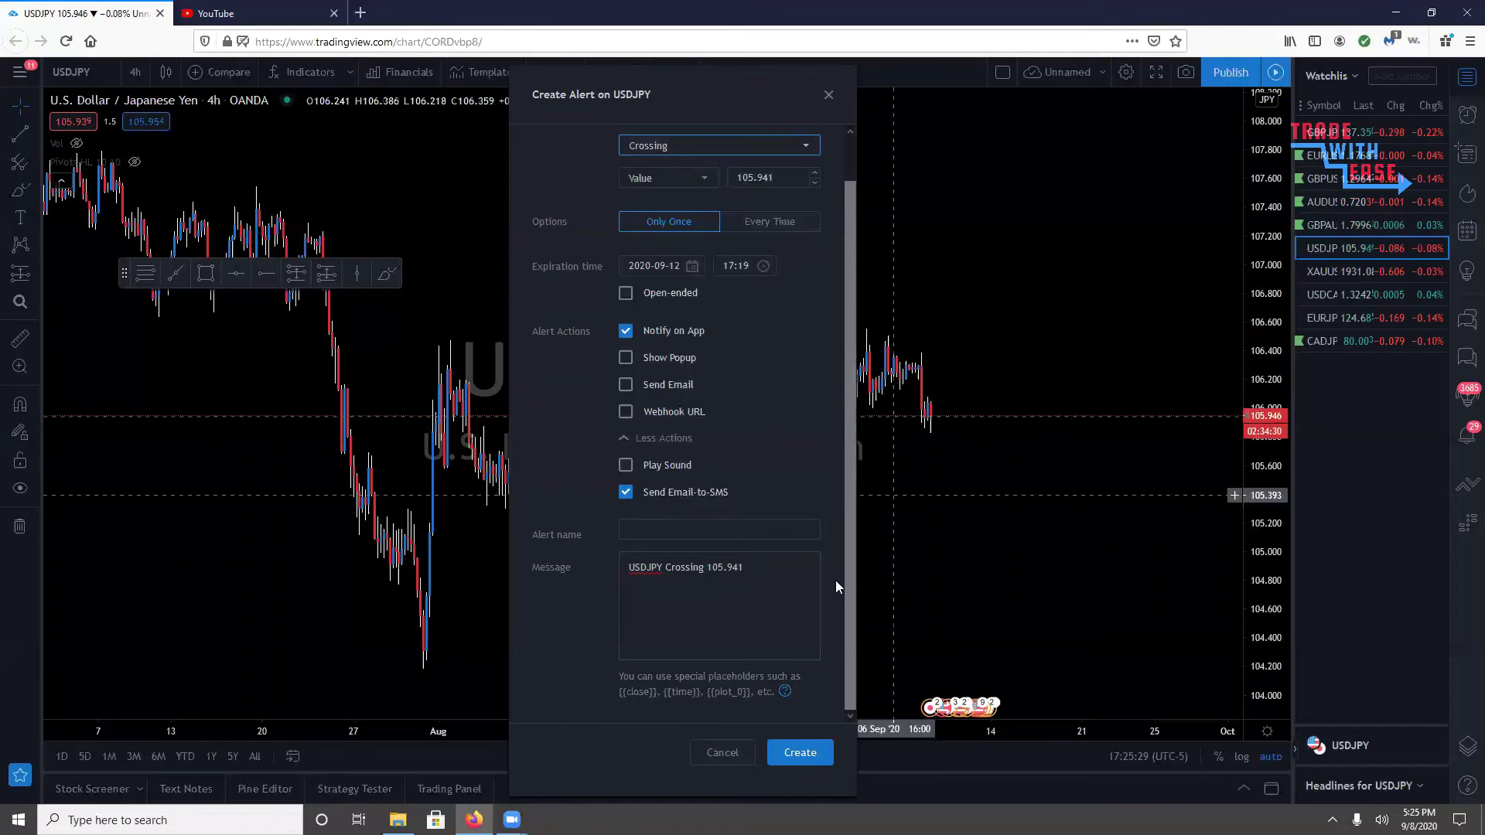
{"action": "left_click", "coordinate": [705, 568]}
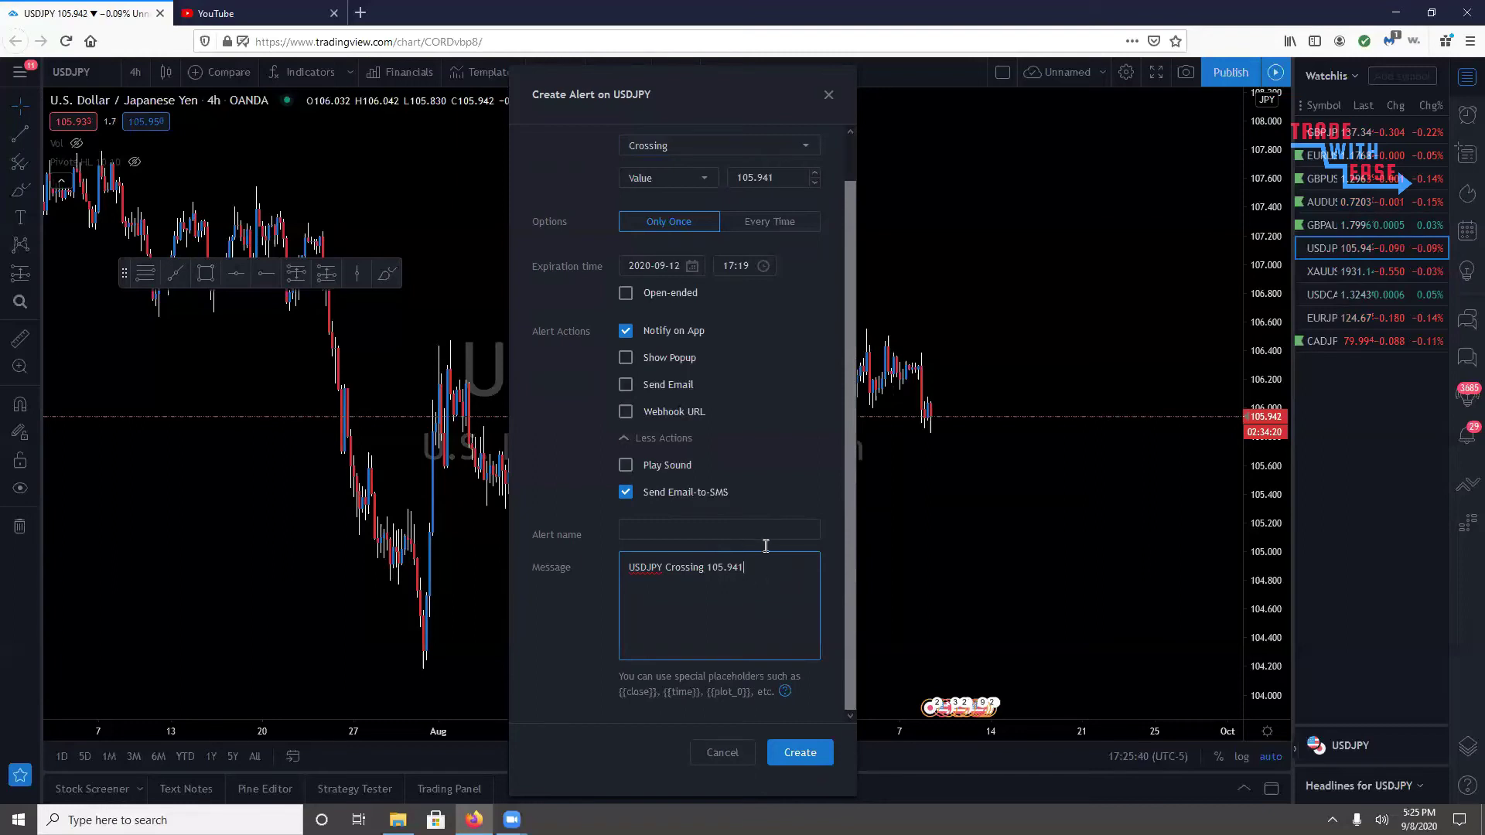
{"action": "left_click", "coordinate": [777, 175]}
{"action": "left_click", "coordinate": [779, 175]}
{"action": "key", "text": "BackSpace"}
{"action": "key", "text": "BackSpace"}
{"action": "key", "text": "BackSpace"}
{"action": "key", "text": "BackSpace"}
{"action": "key", "text": "BackSpace"}
{"action": "type", "text": "6.100"}
{"action": "left_click", "coordinate": [770, 601]}
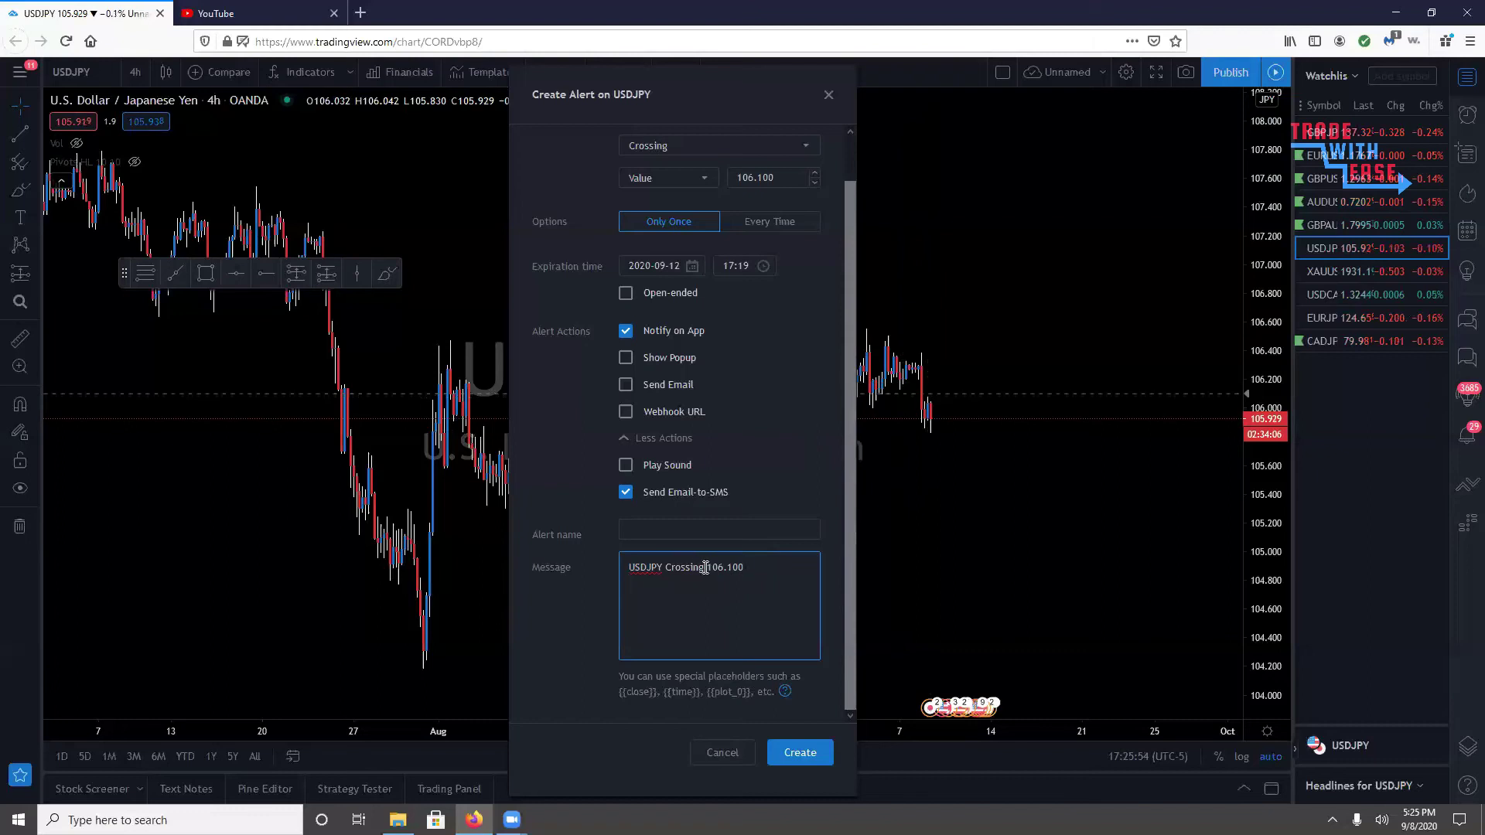
{"action": "left_click_drag", "start_coordinate": [704, 568], "coordinate": [626, 565]}
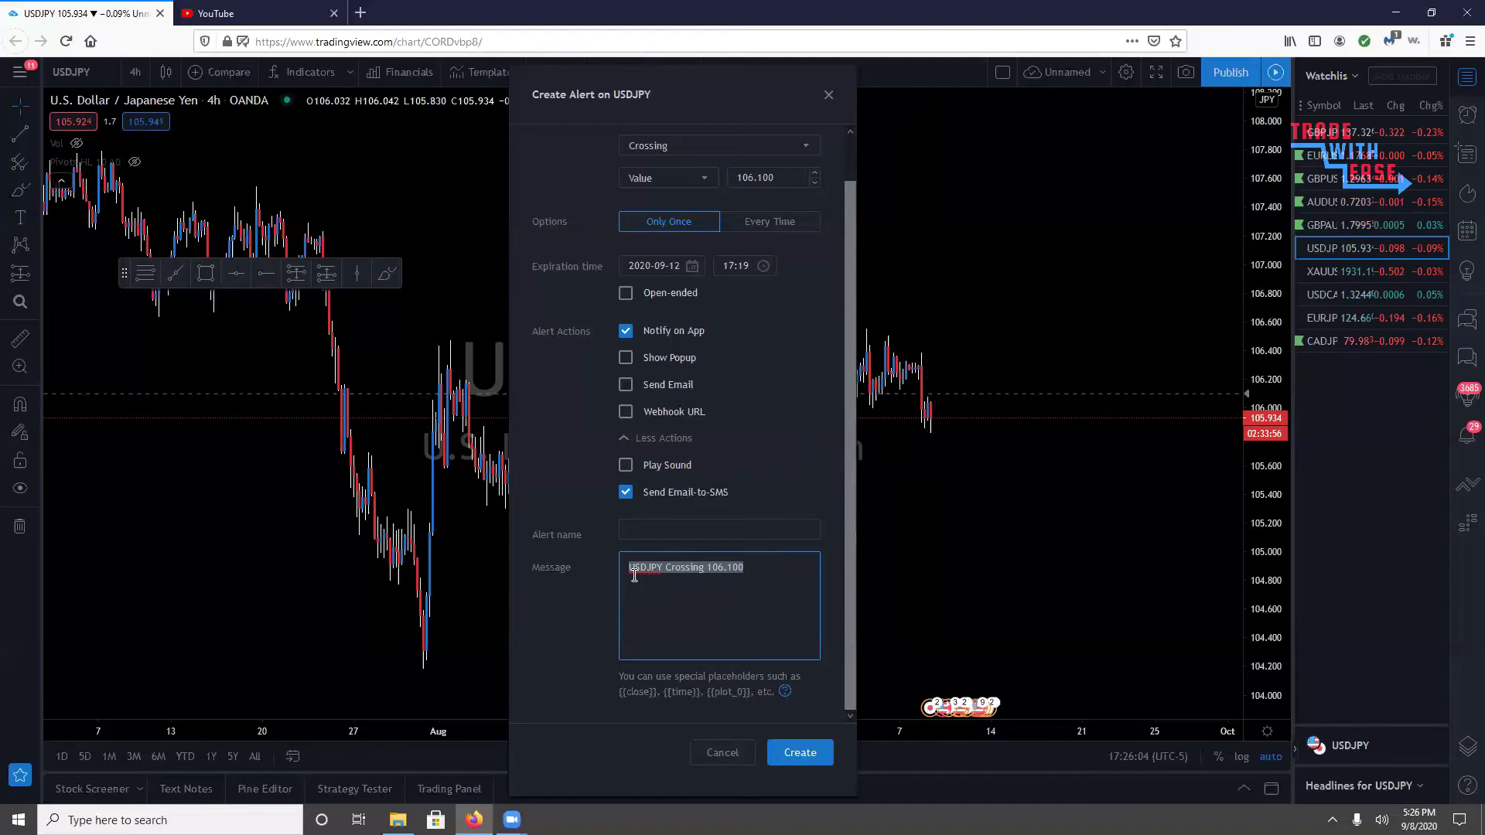
Step: Replace 'Crossing' with '@' and append 'possible shorts?' after 106.100 in the message
{"action": "left_click", "coordinate": [666, 593]}
{"action": "left_click_drag", "start_coordinate": [704, 573], "coordinate": [667, 580]}
{"action": "key", "text": "BackSpace"}
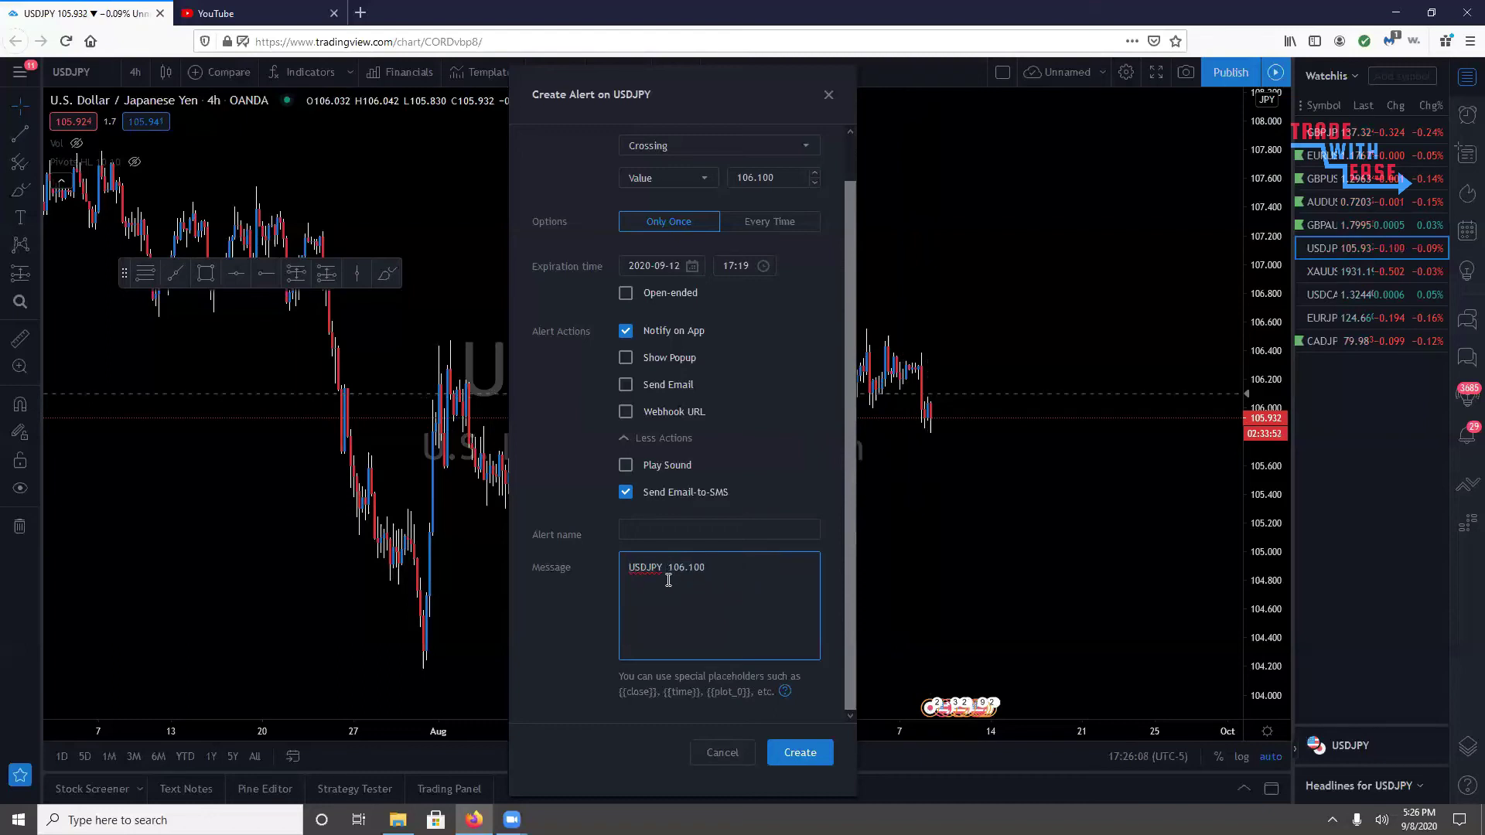
{"action": "type", "text": "@"}
{"action": "left_click", "coordinate": [639, 567]}
{"action": "left_click", "coordinate": [717, 567]}
{"action": "type", "text": "possible"}
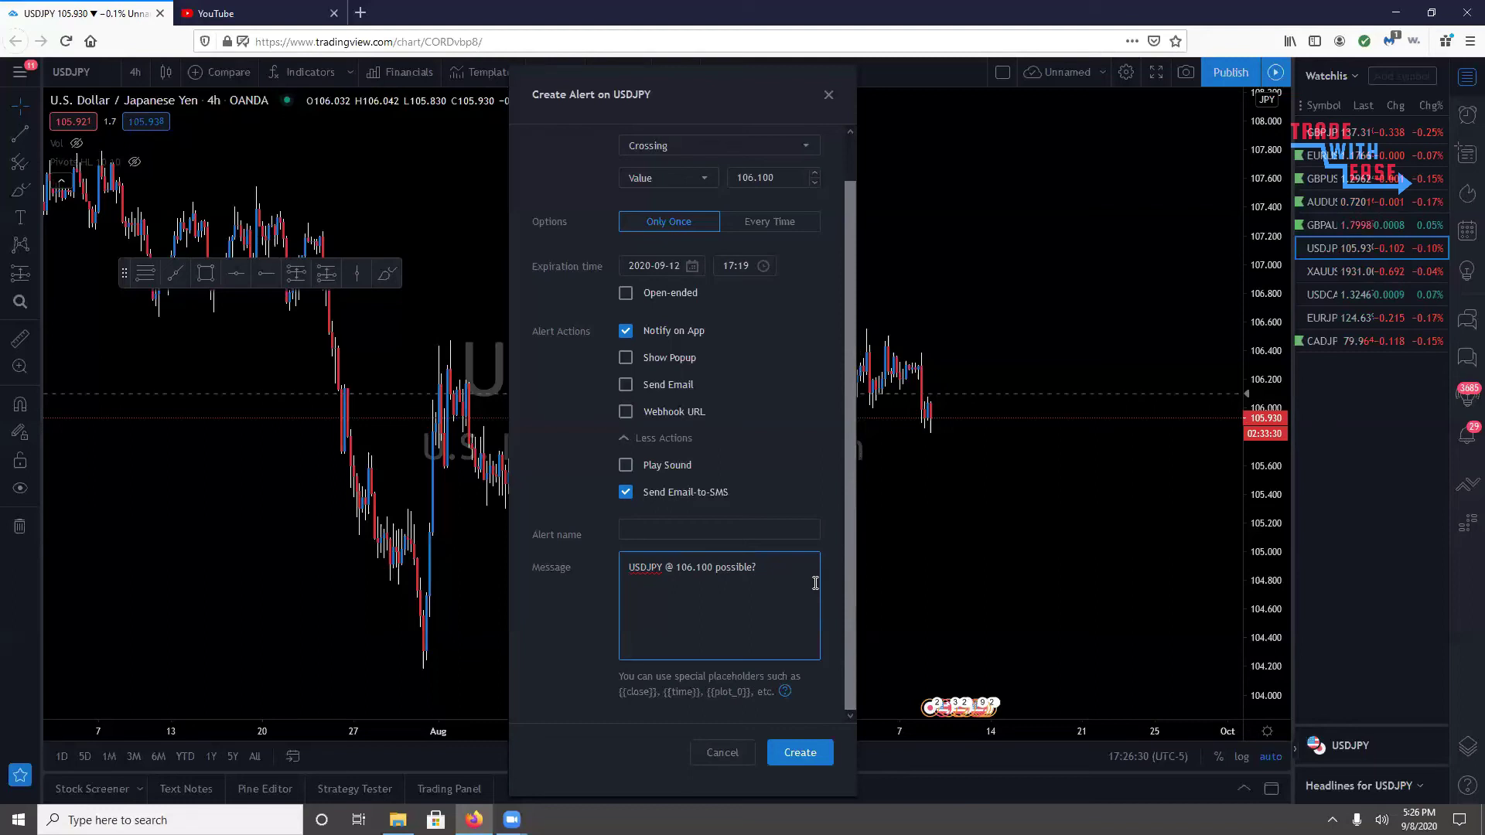
{"action": "key", "text": "BackSpace"}
{"action": "type", "text": "shorts?"}
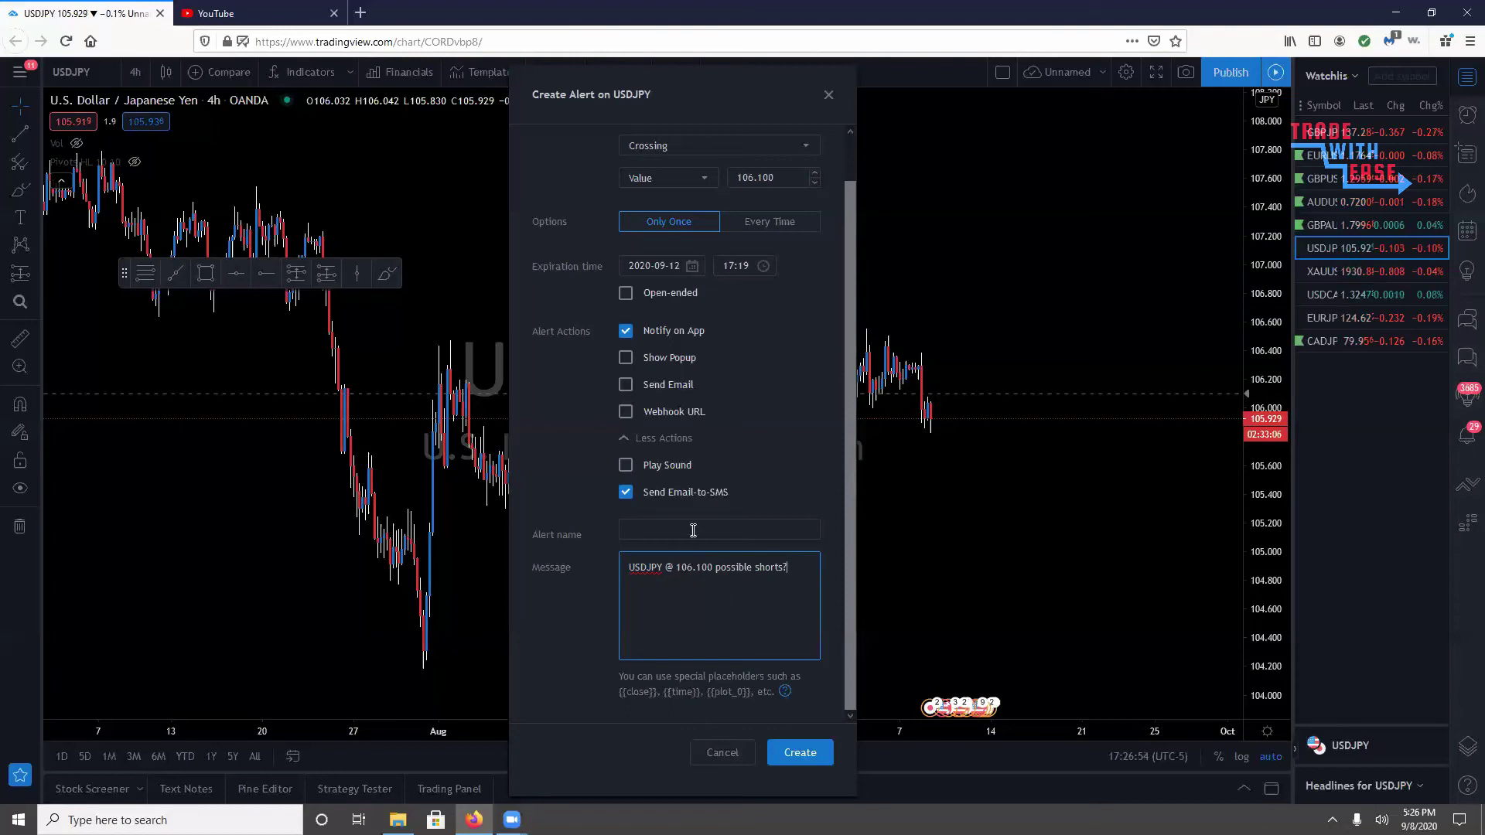
Step: Select and deselect the finished message text 'USDJPY @ 106.100 possible shorts?' to review it
{"action": "left_click_drag", "start_coordinate": [788, 567], "coordinate": [583, 573]}
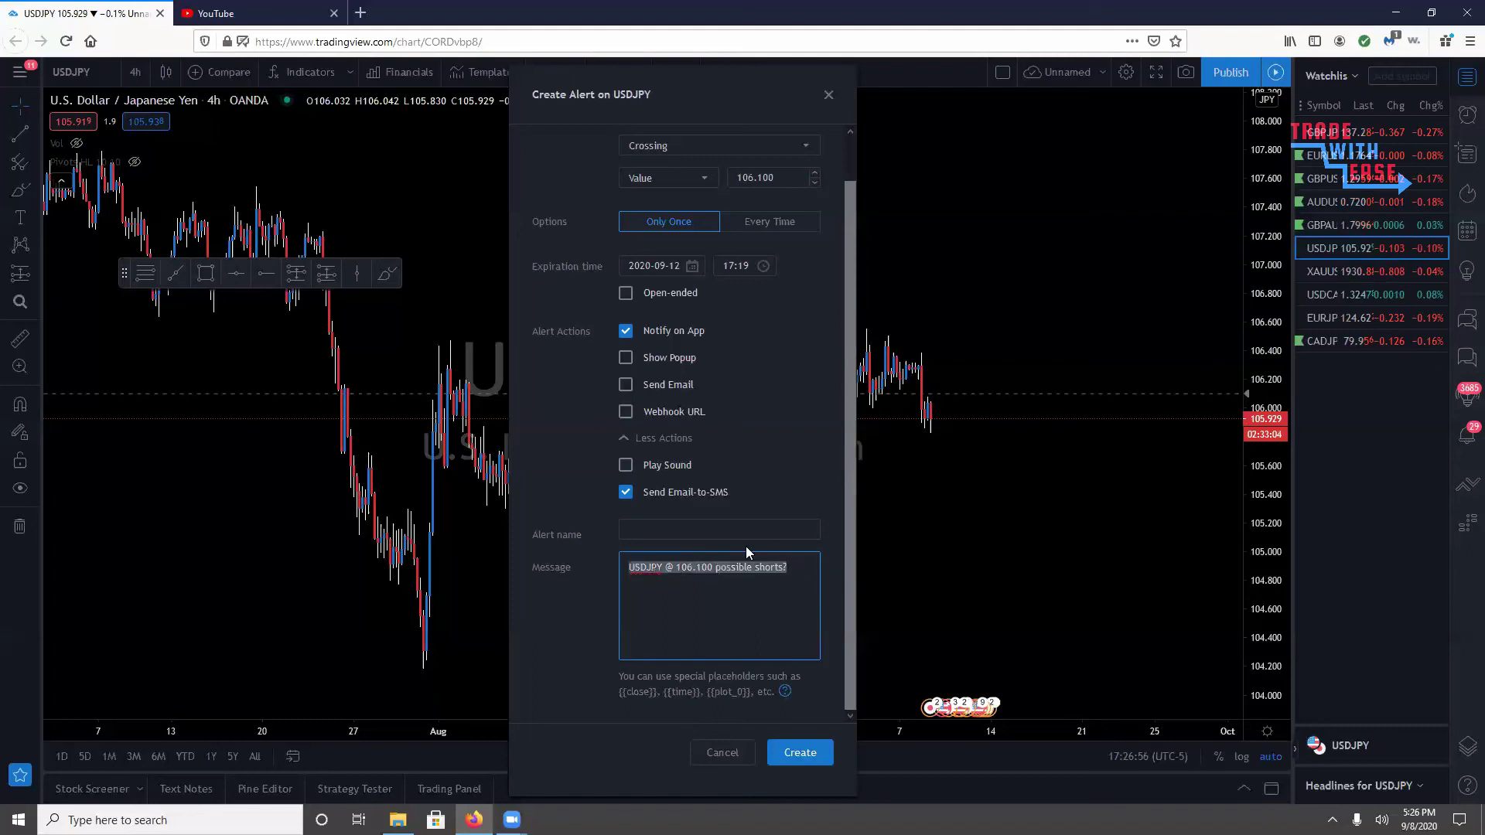
{"action": "left_click", "coordinate": [755, 592]}
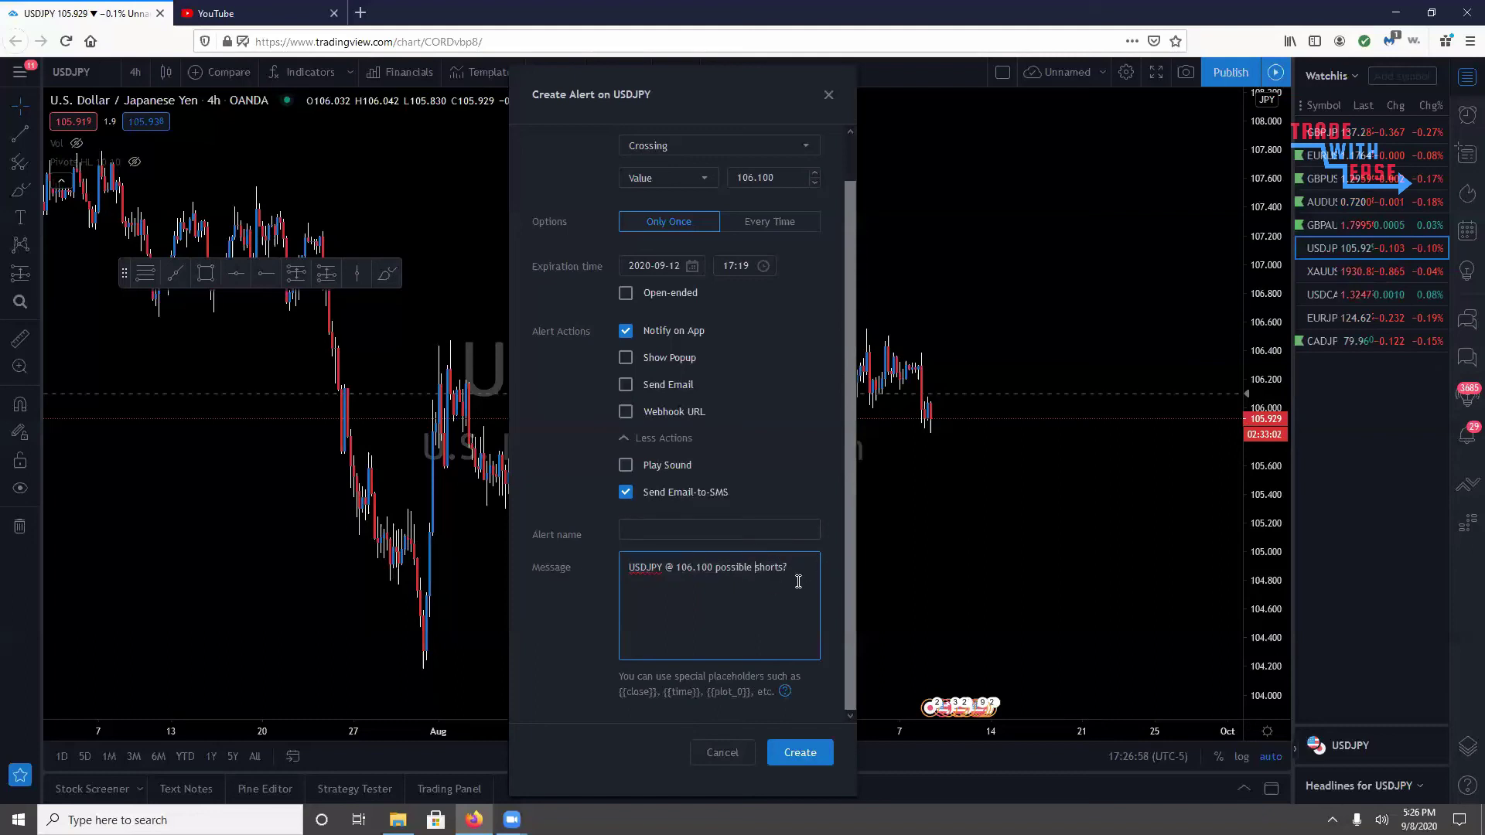
{"action": "left_click_drag", "start_coordinate": [797, 581], "coordinate": [649, 587]}
{"action": "left_click", "coordinate": [734, 592]}
{"action": "left_click_drag", "start_coordinate": [787, 572], "coordinate": [628, 578]}
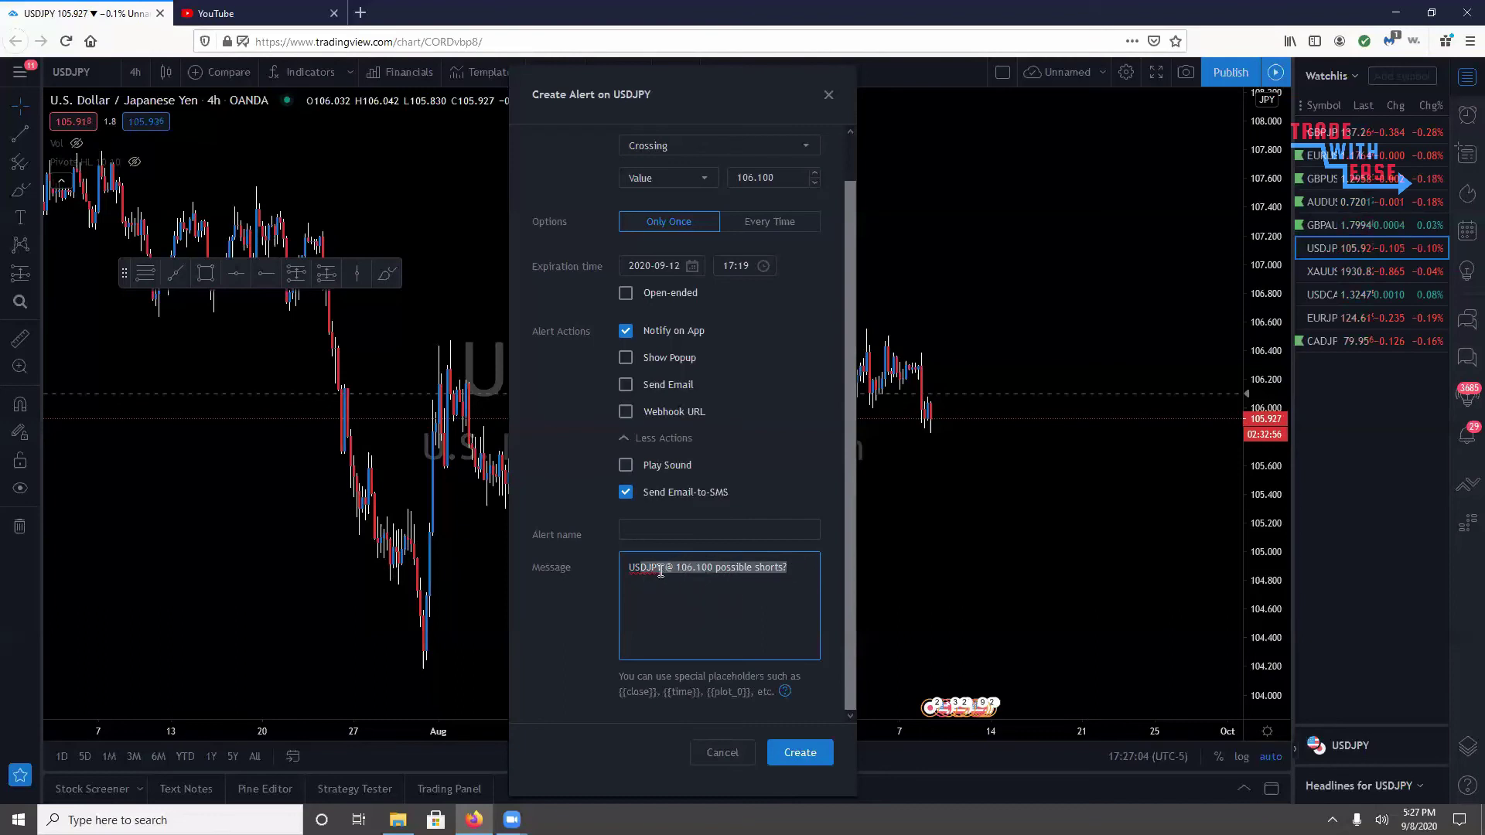
{"action": "left_click", "coordinate": [626, 576]}
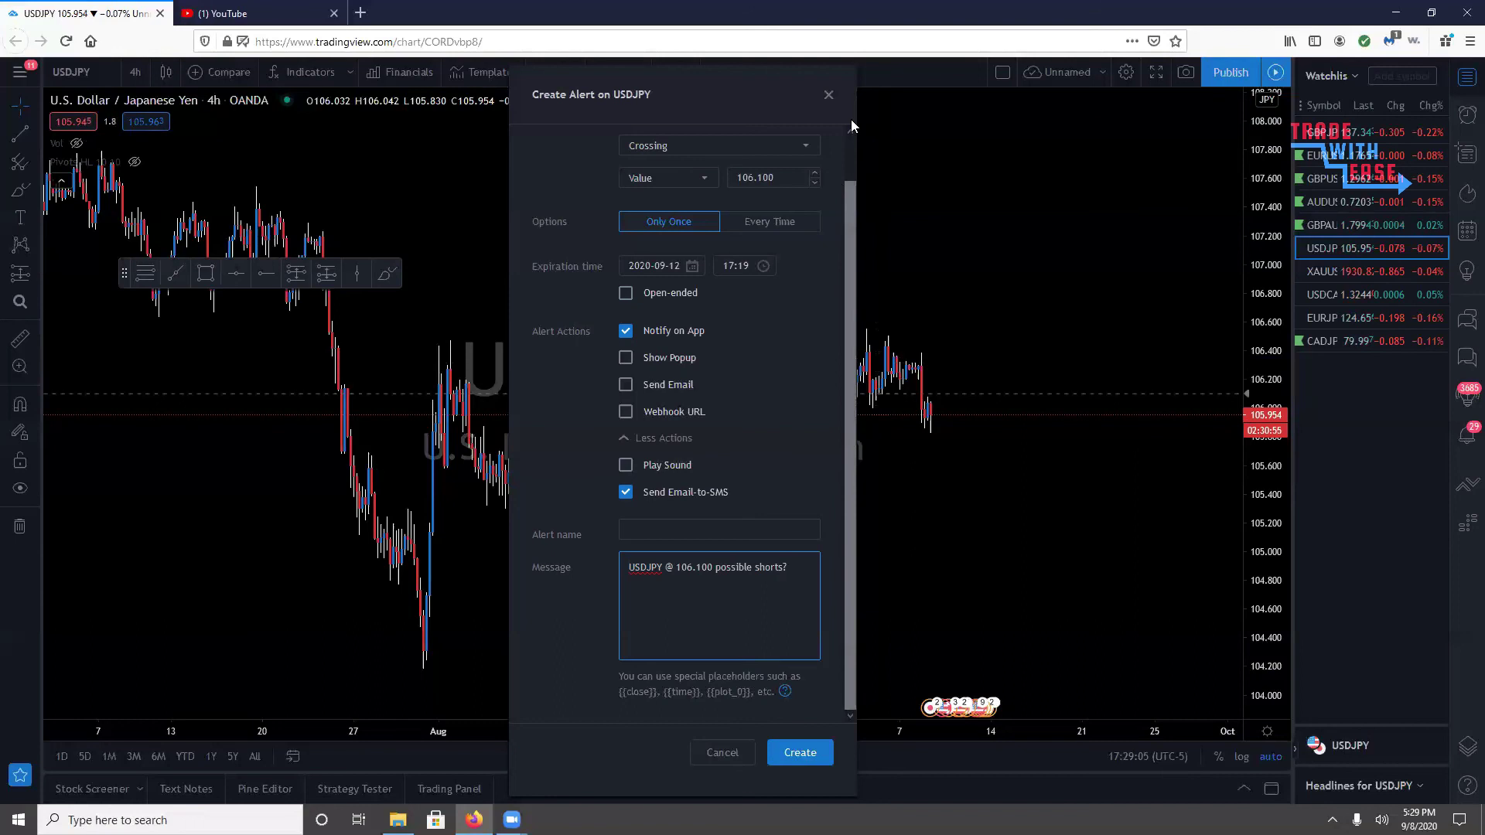
Step: Switch from TradingView to the Zoom meeting window with Alt+Tab
{"action": "key", "text": "alt+Tab"}
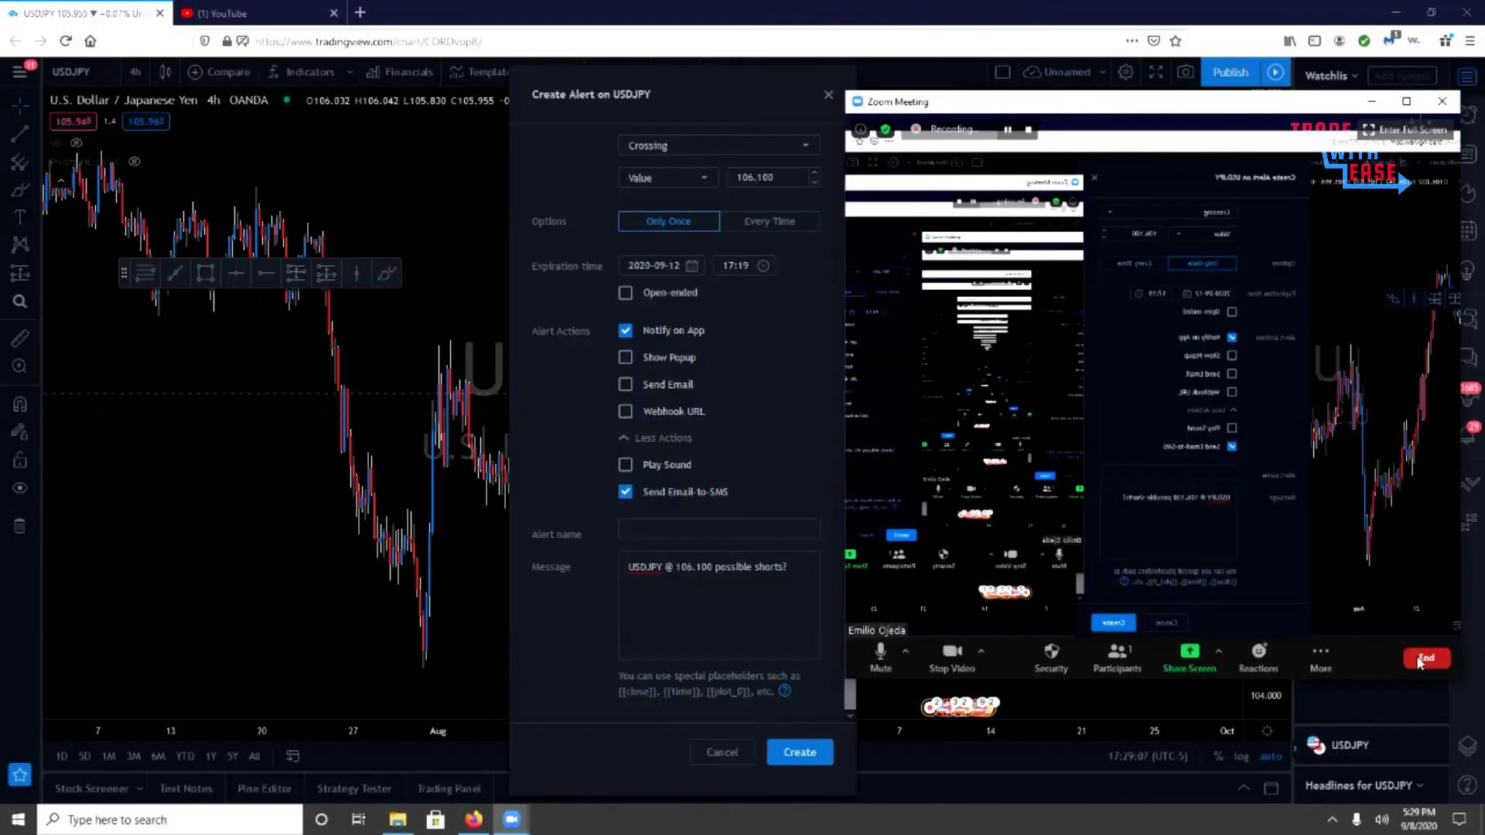